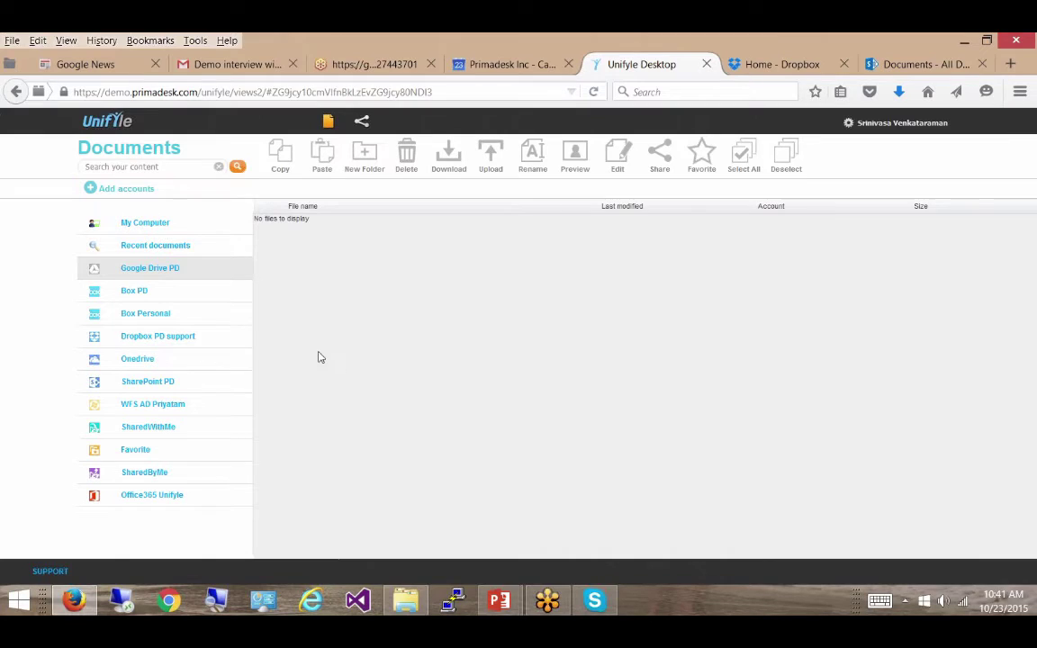
- Search all content for 'primadesk search'
{"action": "left_click", "coordinate": [139, 164]}
{"action": "type", "text": "primadesk search"}
{"action": "key", "text": "Return"}
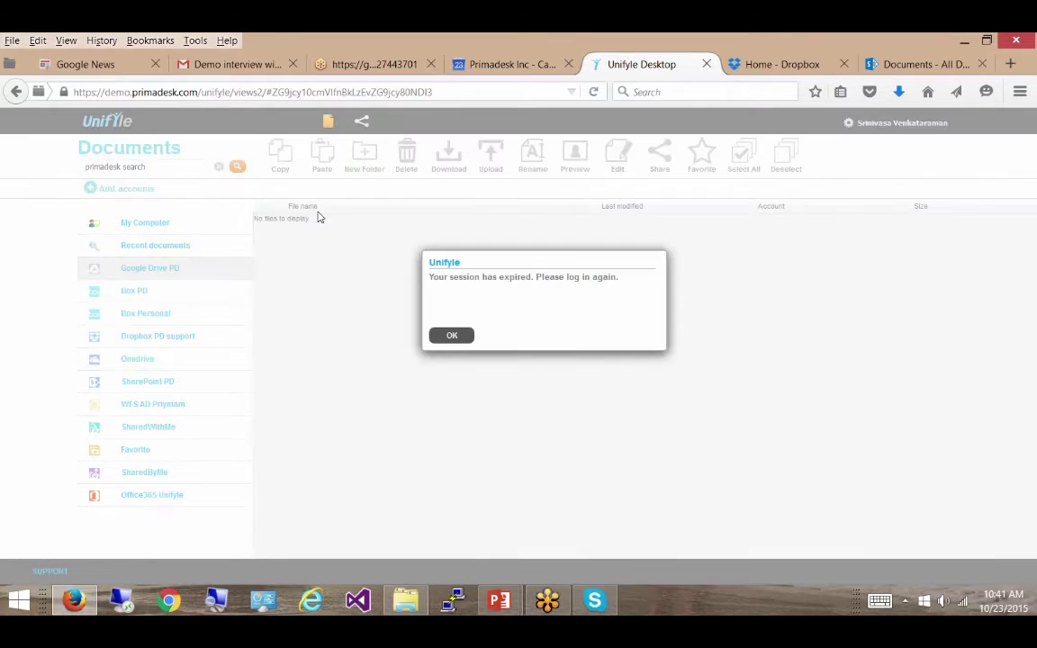
- Dismiss the session-expired notice, reload the page and log back in to Unifyle
{"action": "left_click", "coordinate": [454, 334]}
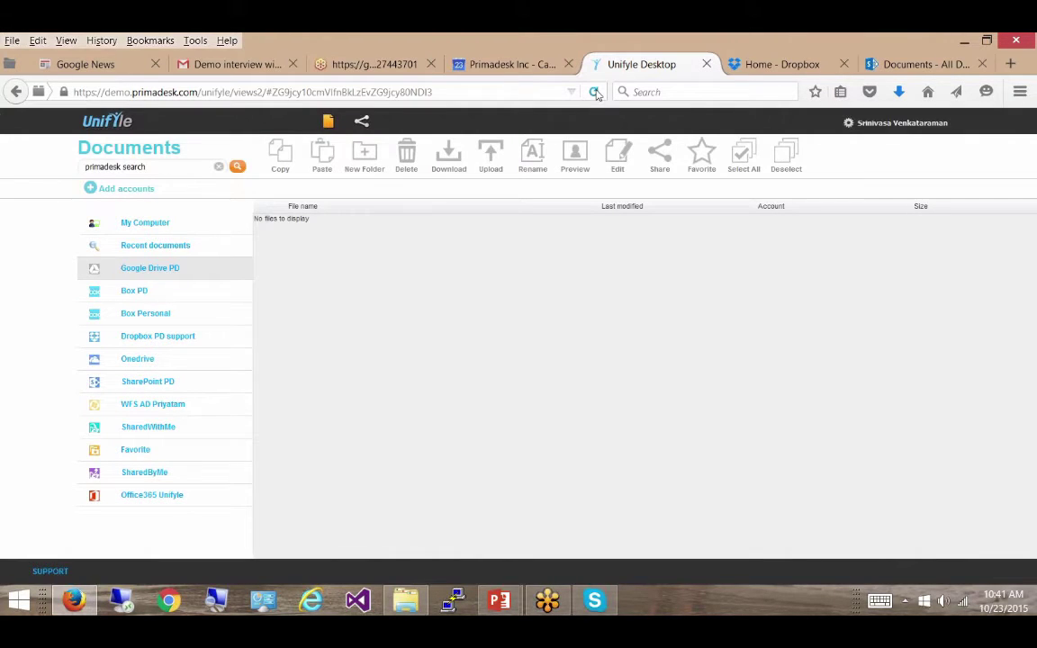
{"action": "left_click", "coordinate": [593, 92]}
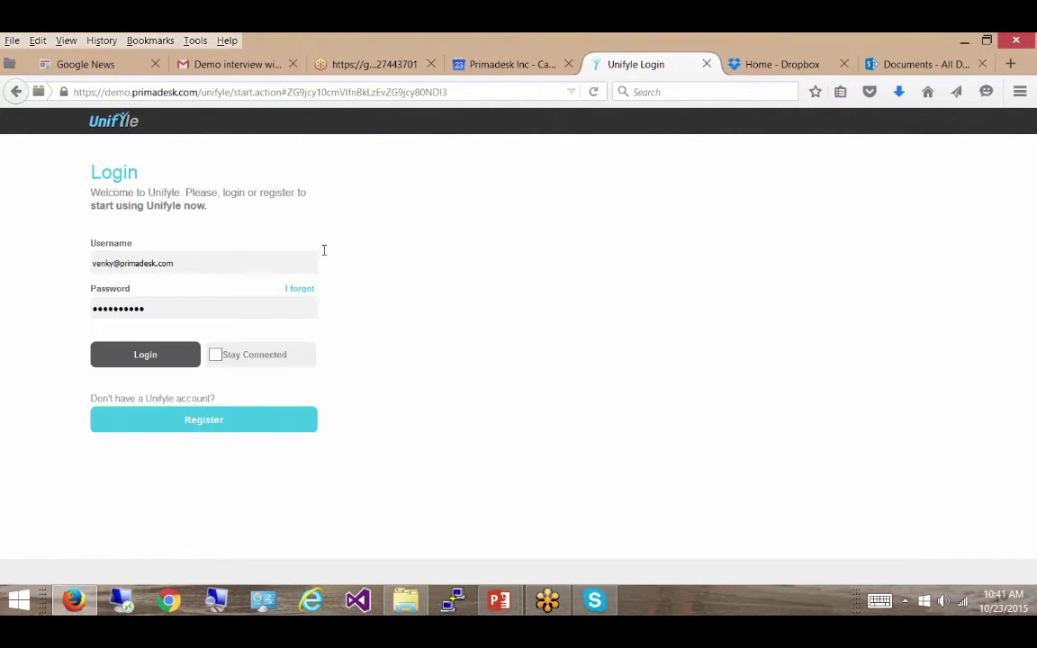
{"action": "left_click", "coordinate": [162, 362]}
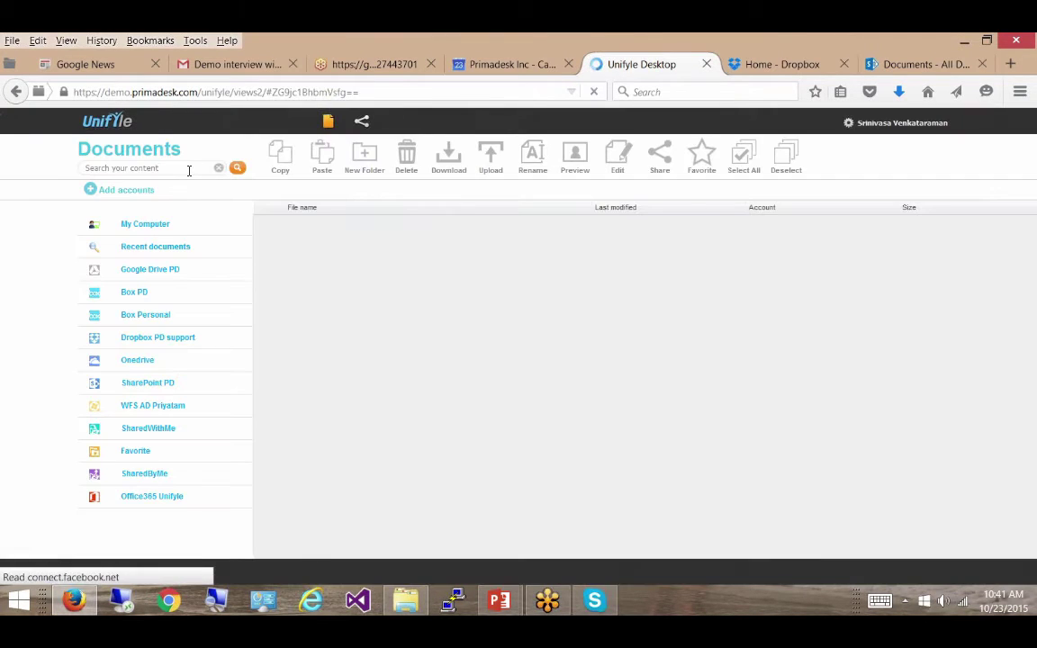
- Run a fresh search for 'primadesk search' across all connected accounts
{"action": "left_click", "coordinate": [187, 169]}
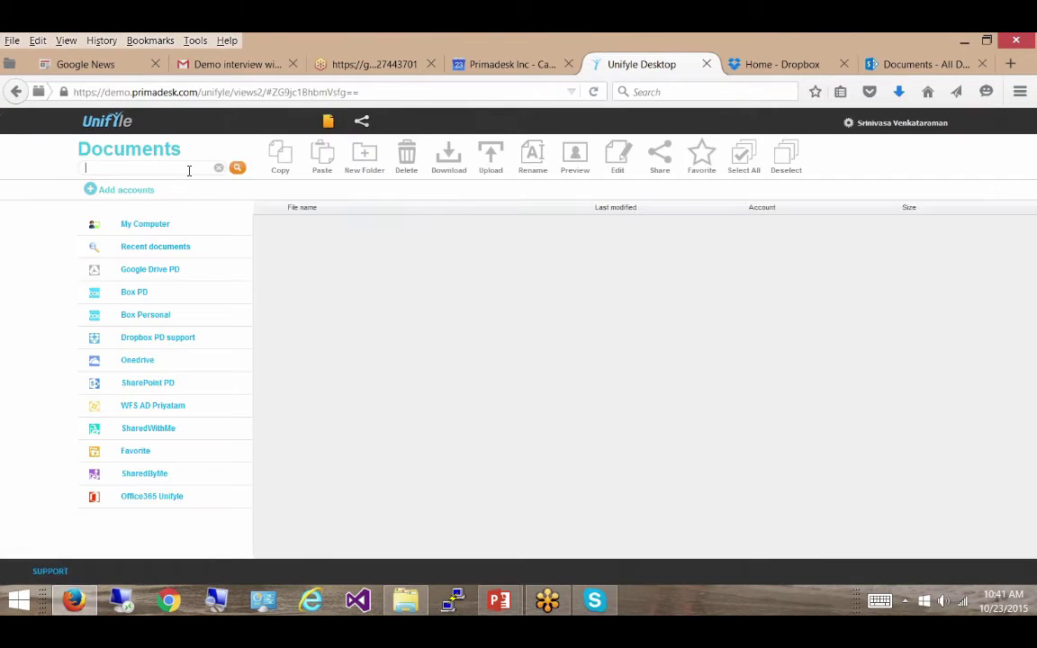
{"action": "type", "text": "primadesk search"}
{"action": "key", "text": "Return"}
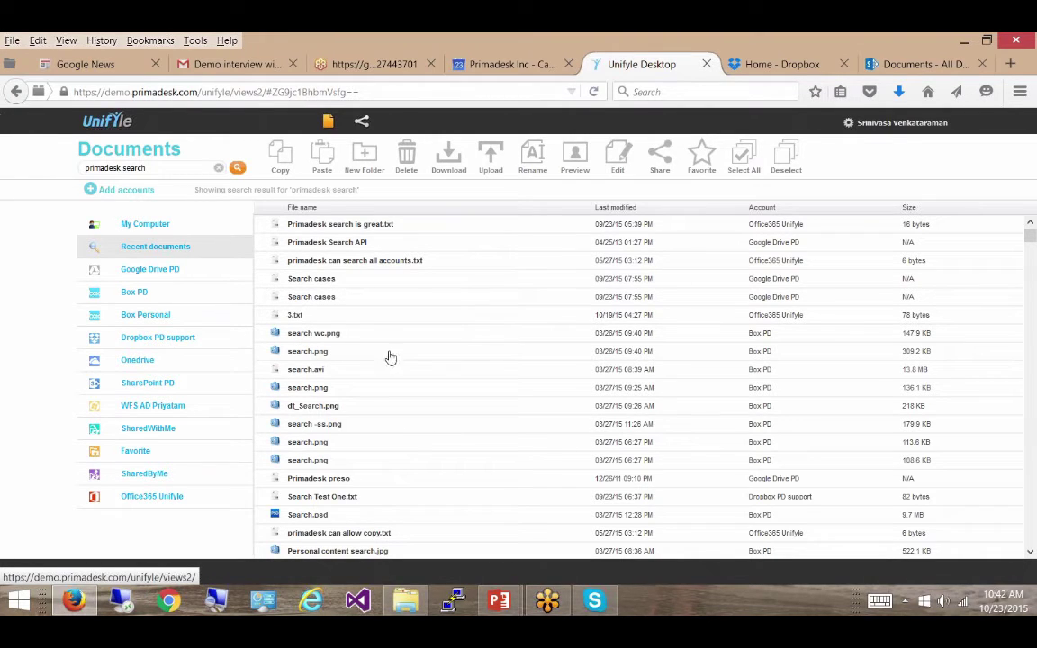
- Look through the results and select the 3.txt result to see its path
{"action": "left_click", "coordinate": [1029, 551]}
{"action": "left_click", "coordinate": [1029, 551]}
{"action": "left_click", "coordinate": [1030, 552]}
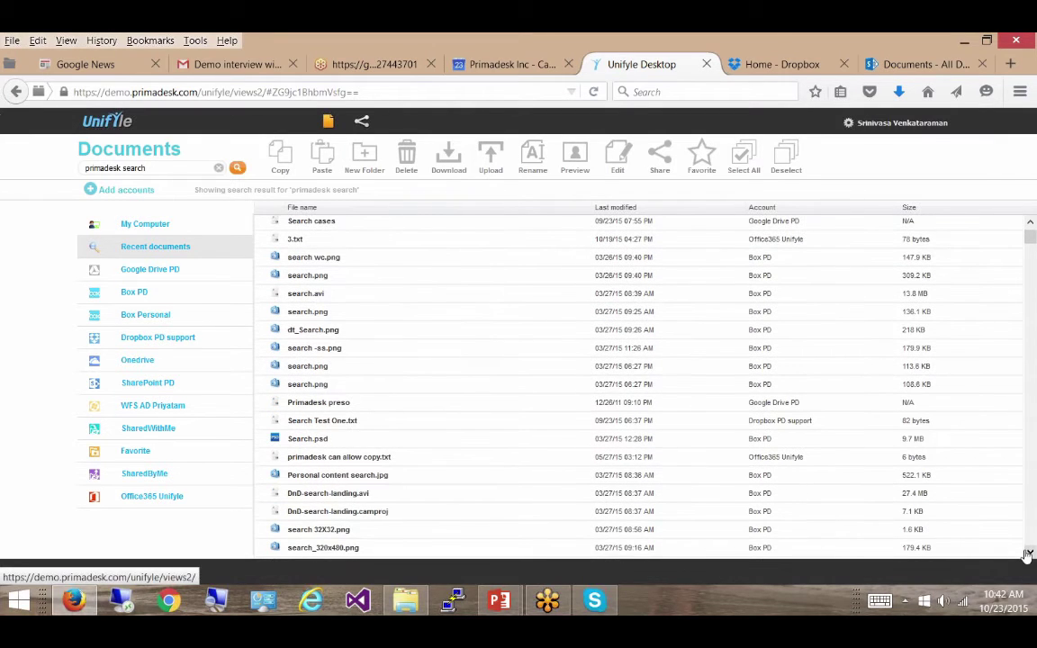
{"action": "left_click", "coordinate": [295, 241]}
{"action": "left_click", "coordinate": [295, 241]}
- Open 3.txt in Notepad, highlight 'primadesk search' on line 1, then close it
{"action": "double_click", "coordinate": [294, 241]}
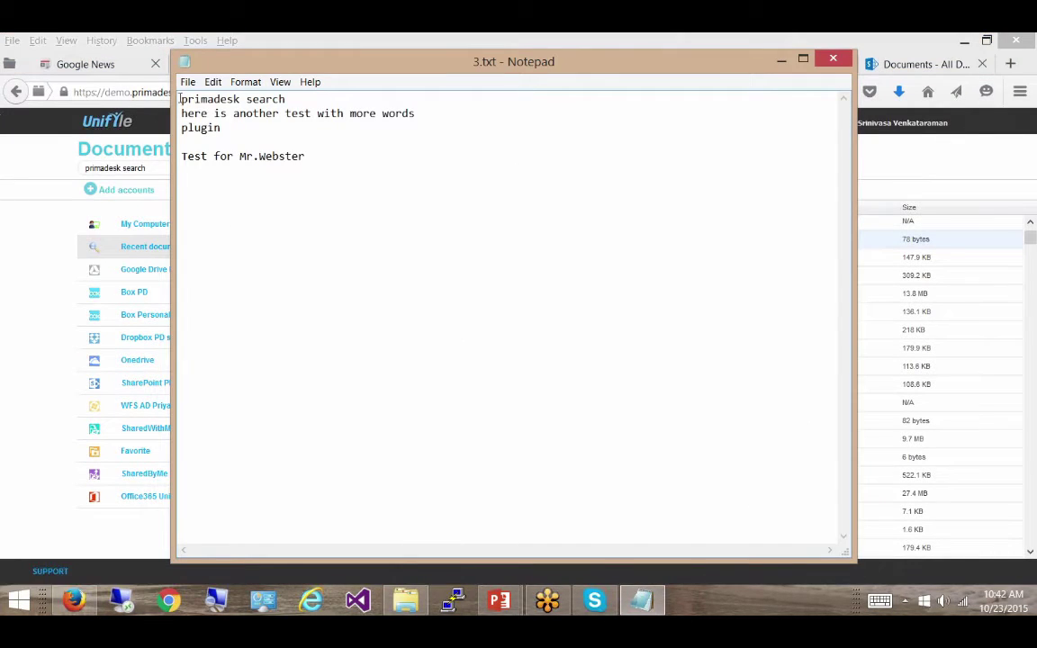
{"action": "left_click_drag", "start_coordinate": [181, 99], "coordinate": [291, 100]}
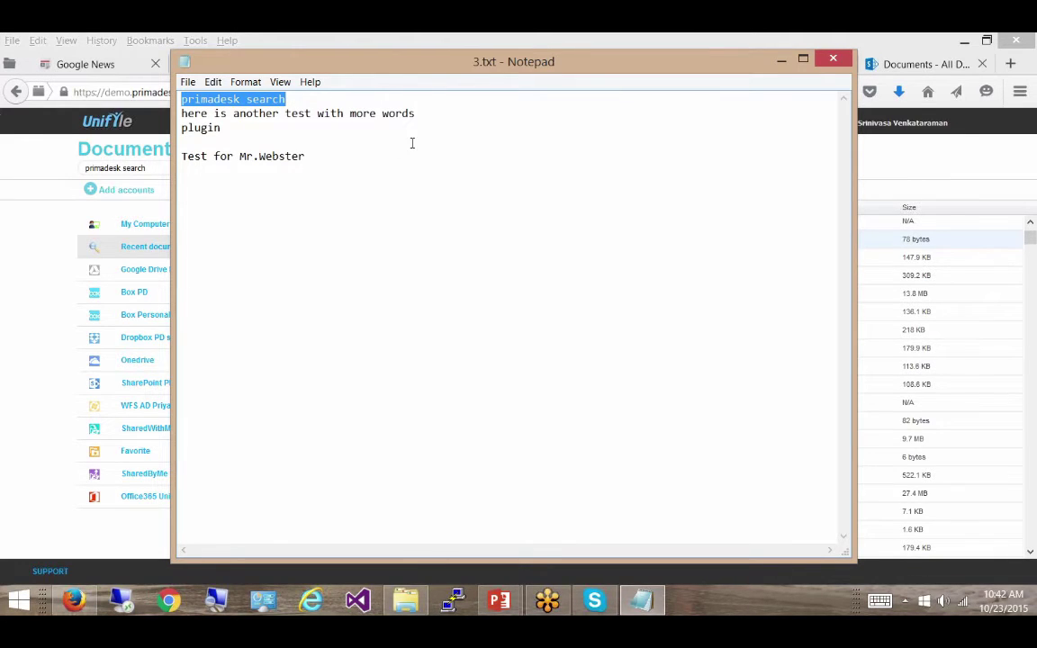
{"action": "left_click", "coordinate": [833, 61]}
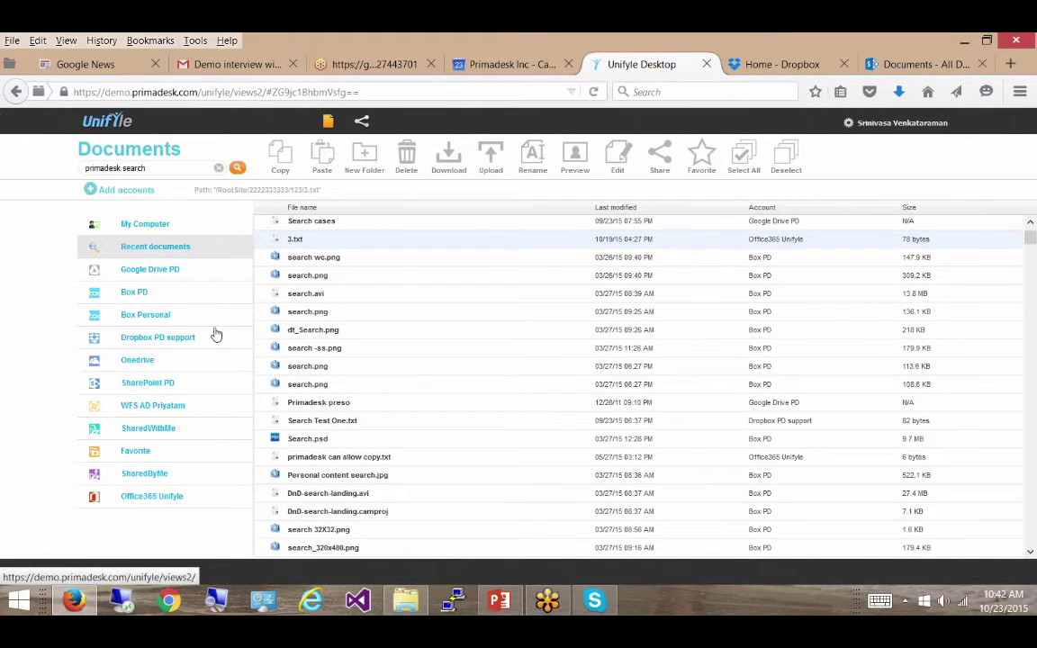
- Scroll through the SharePoint Documents library, then the Dropbox home file list
{"action": "left_click", "coordinate": [919, 69]}
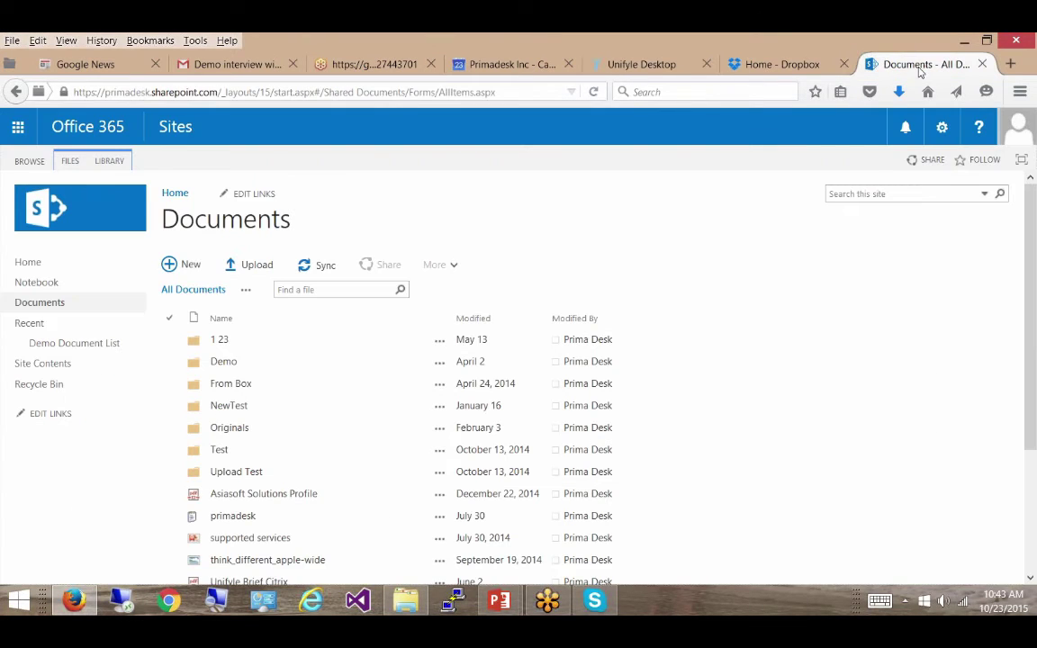
{"action": "scroll", "coordinate": [929, 467], "scroll_direction": "down", "scroll_amount": 3}
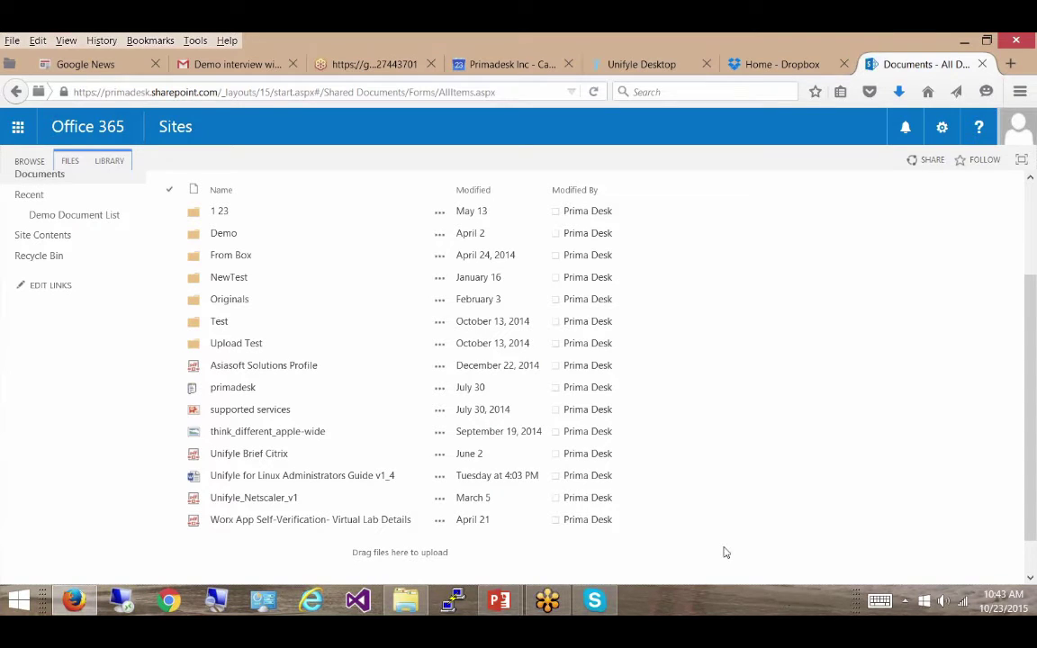
{"action": "left_click", "coordinate": [771, 69]}
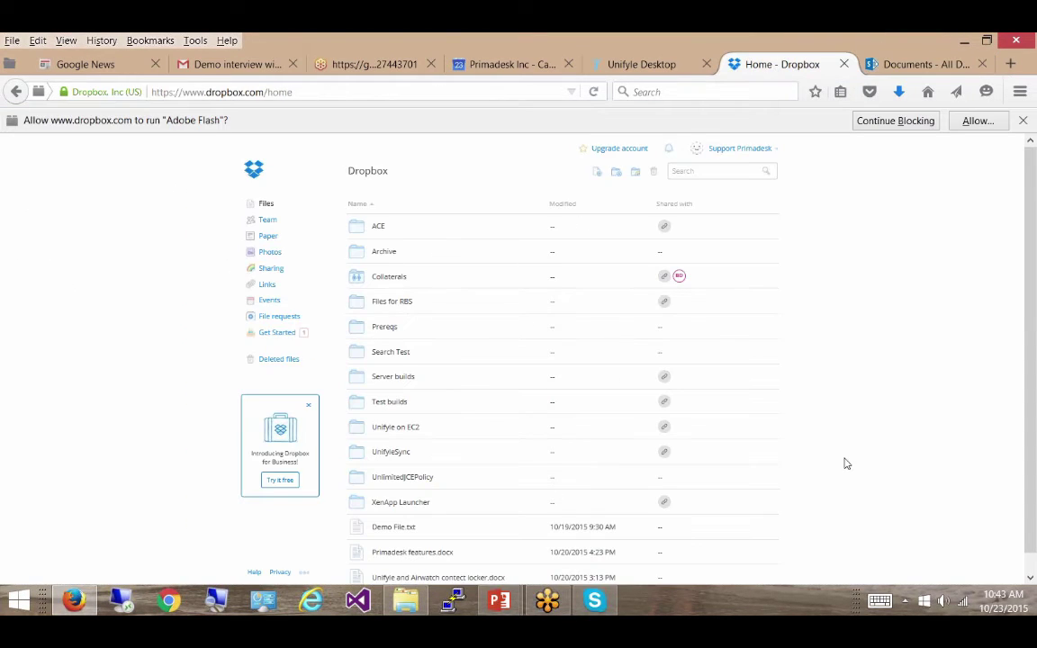
{"action": "scroll", "coordinate": [1031, 573], "scroll_direction": "down", "scroll_amount": 2}
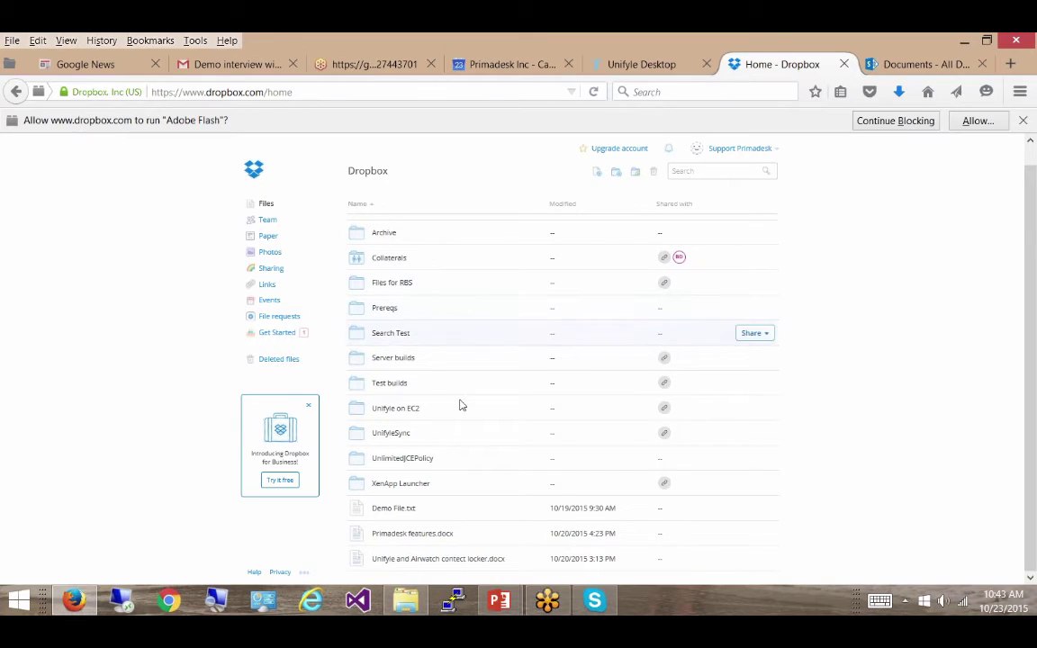
- Open Dropbox PD support on the WebDAV drive and compare it with Dropbox web
{"action": "mouse_move", "coordinate": [410, 604]}
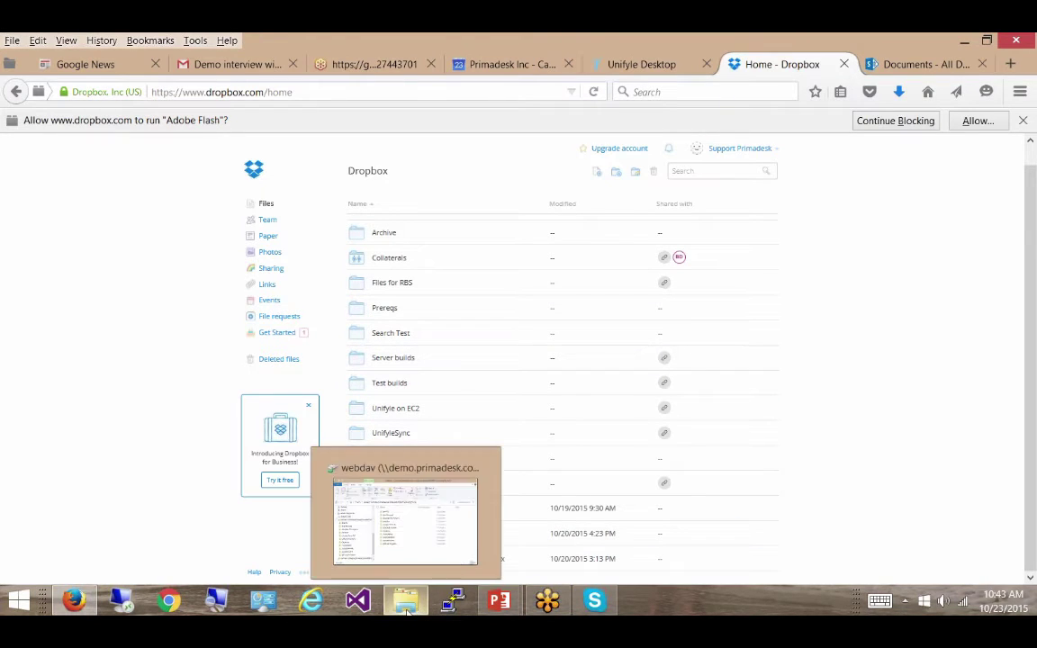
{"action": "left_click", "coordinate": [313, 479]}
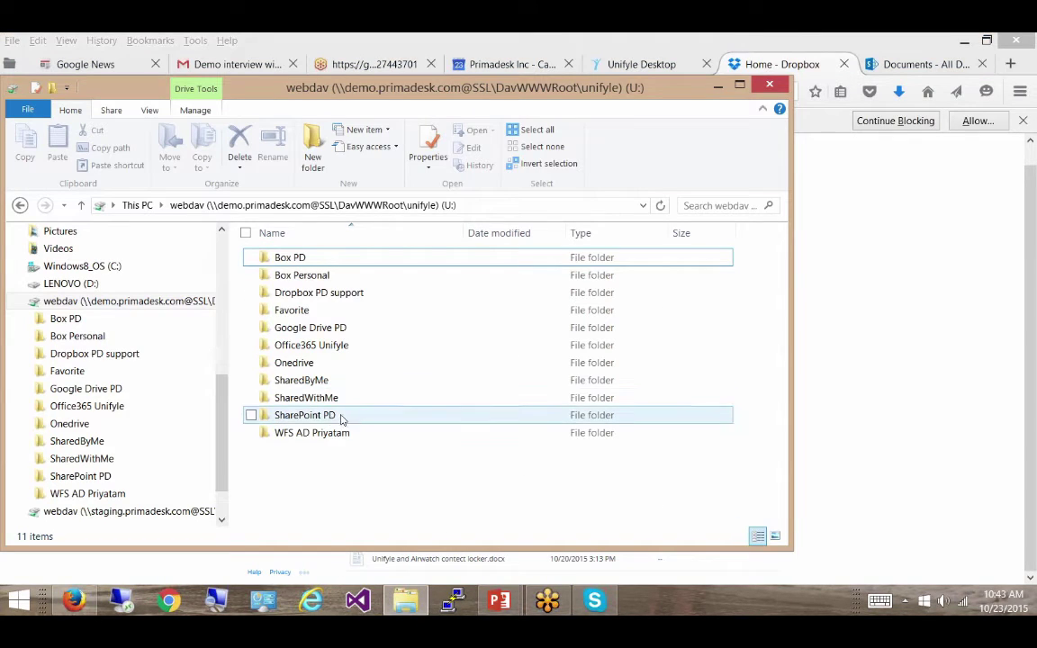
{"action": "left_click", "coordinate": [327, 295]}
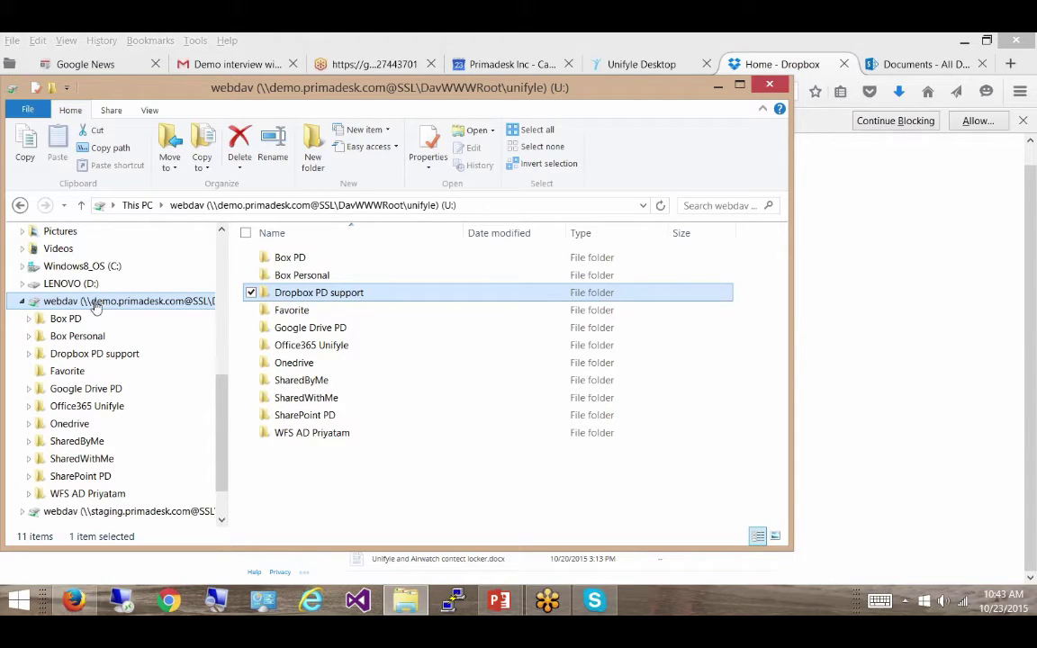
{"action": "double_click", "coordinate": [291, 294]}
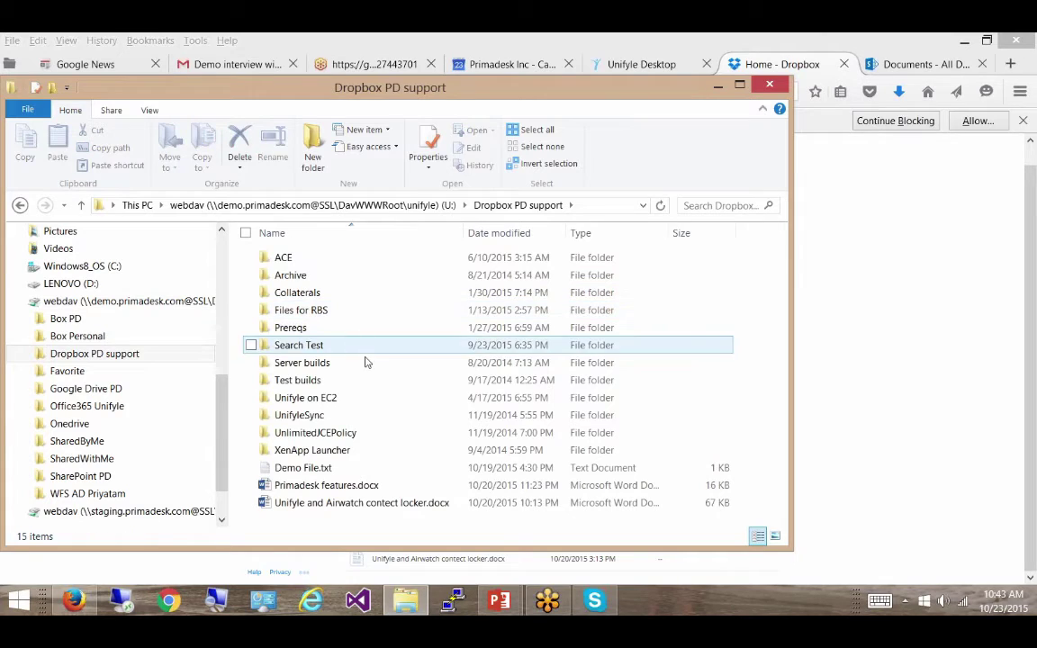
{"action": "left_click", "coordinate": [907, 357]}
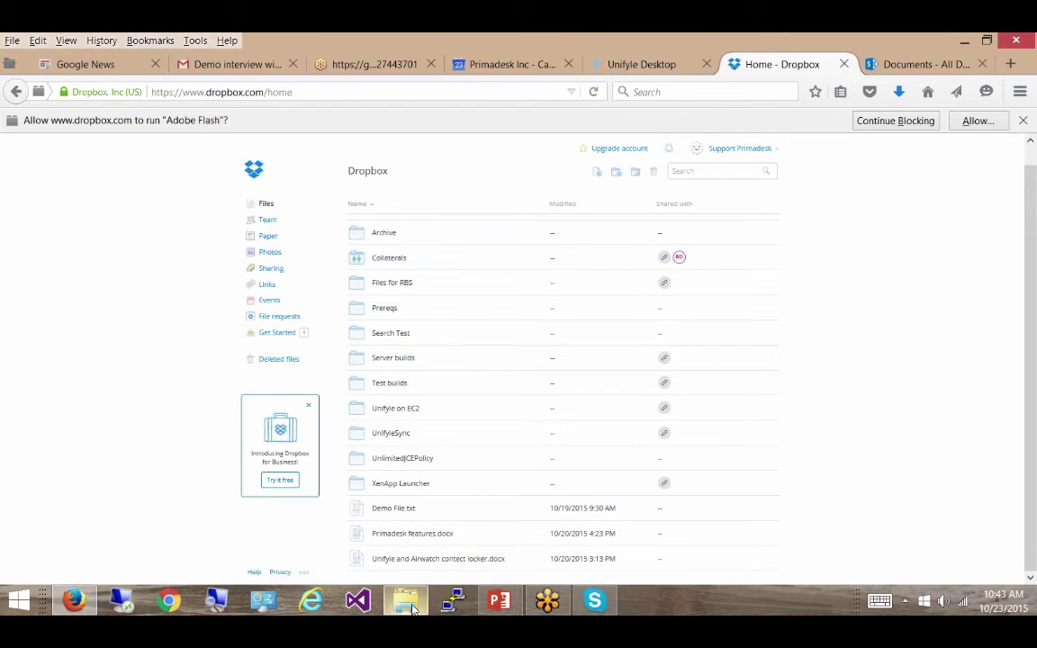
{"action": "left_click", "coordinate": [412, 603]}
- Type a new 'Test for' line under 'Test for RES' in Demo File.txt and save it
{"action": "double_click", "coordinate": [314, 469]}
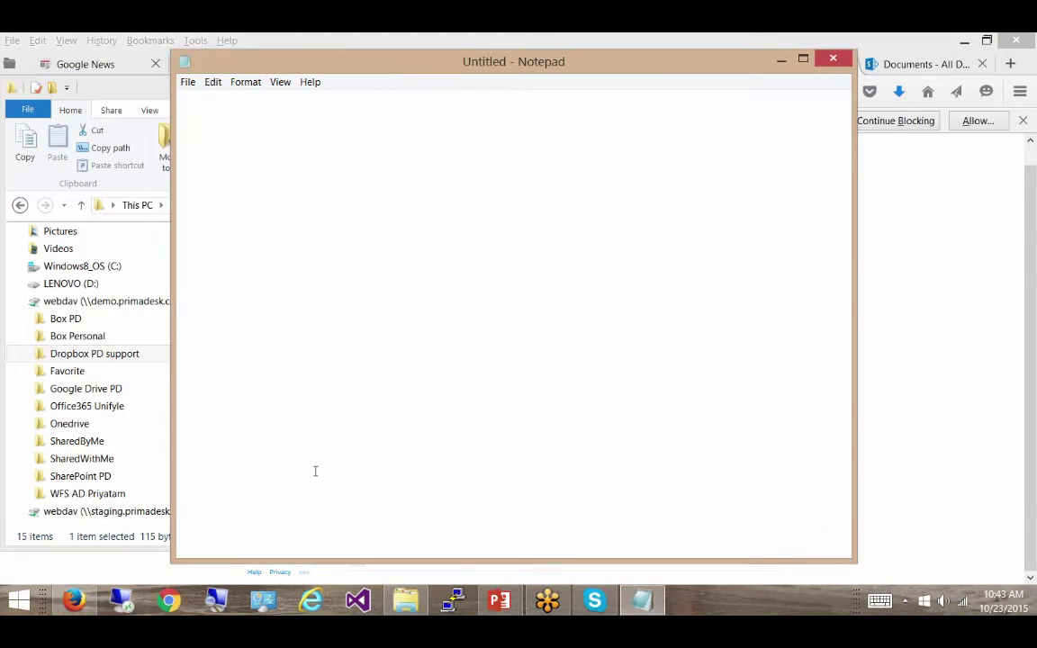
{"action": "left_click", "coordinate": [370, 256]}
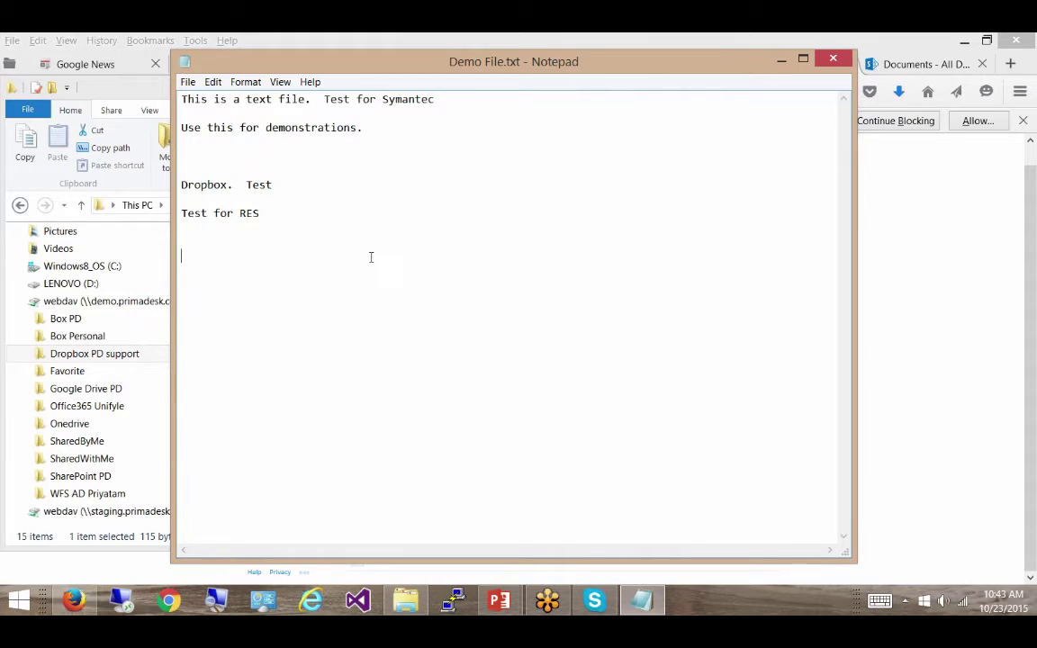
{"action": "type", "text": "Test for D"}
{"action": "type", "text": "oug"}
{"action": "key", "text": "BackSpace"}
{"action": "type", "text": "g"}
{"action": "key", "text": "Return"}
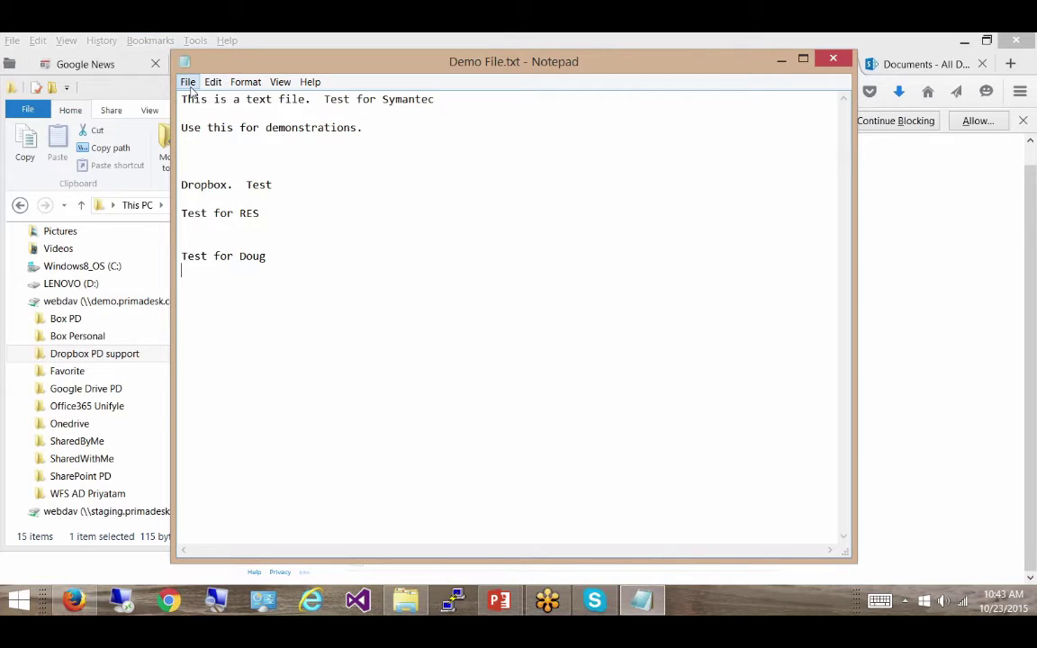
{"action": "left_click", "coordinate": [187, 82]}
{"action": "left_click", "coordinate": [135, 132]}
{"action": "left_click", "coordinate": [854, 39]}
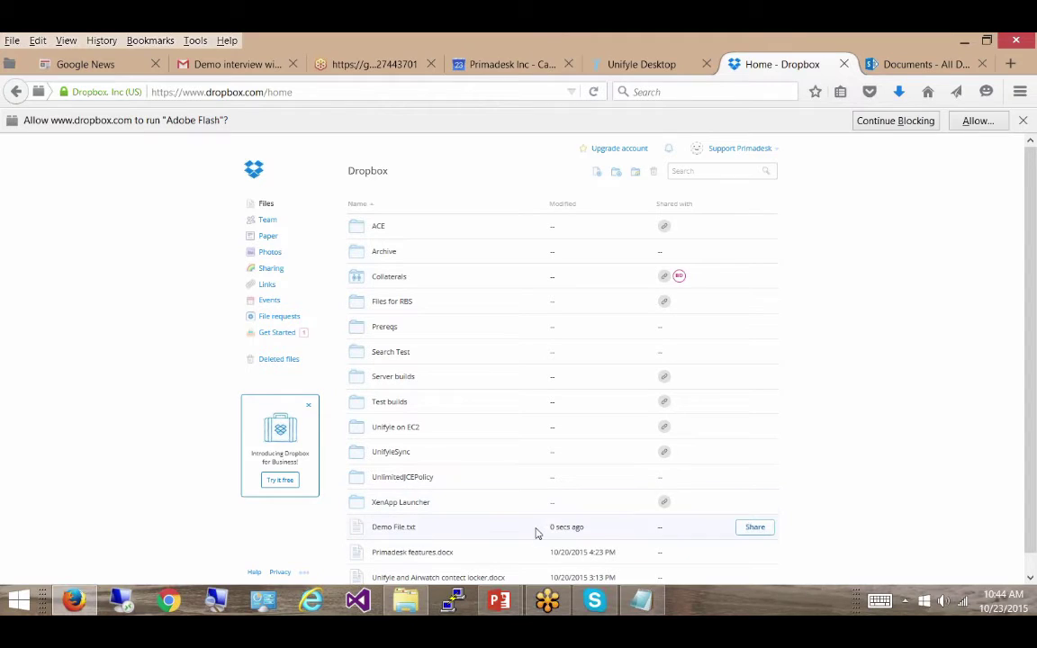
- Preview Demo File.txt in Dropbox to confirm the new line, then return to the list
{"action": "left_click", "coordinate": [396, 527]}
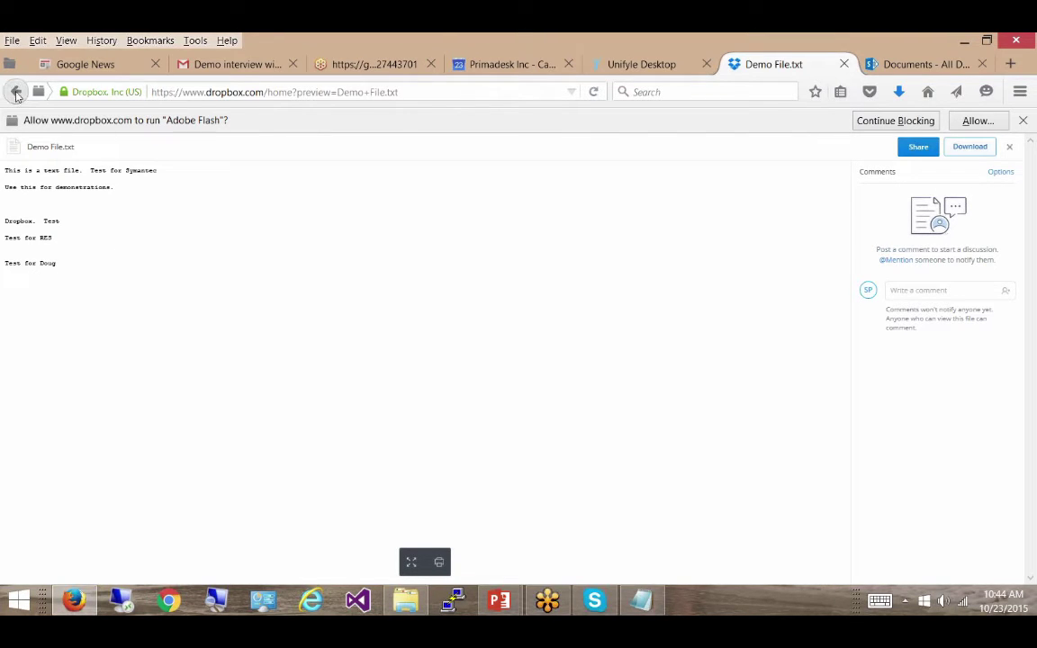
{"action": "left_click", "coordinate": [16, 94]}
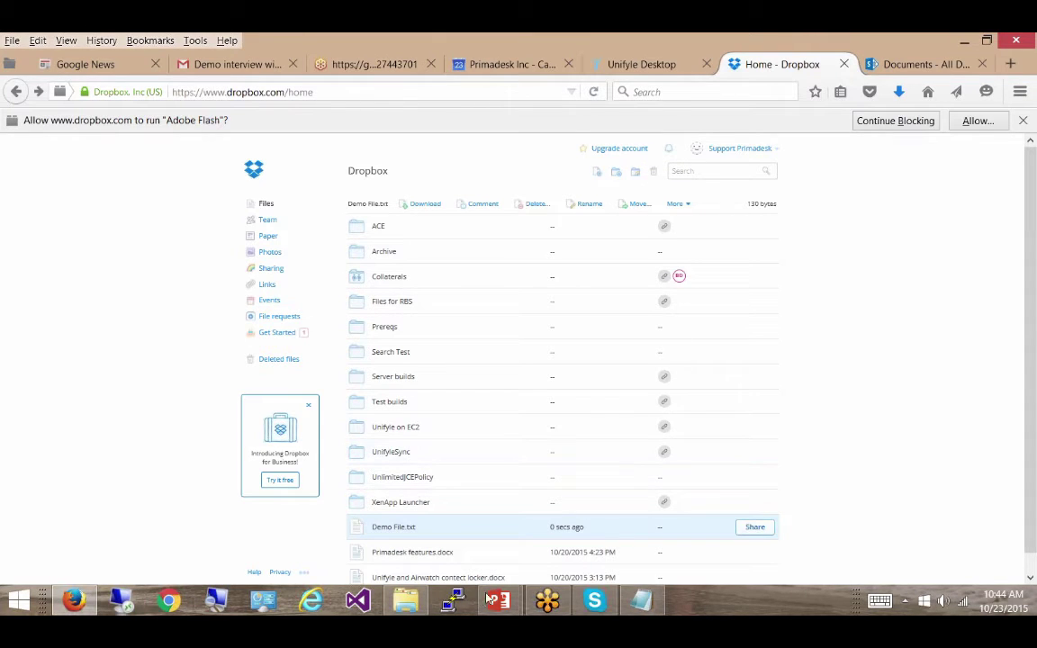
{"action": "left_click", "coordinate": [404, 605]}
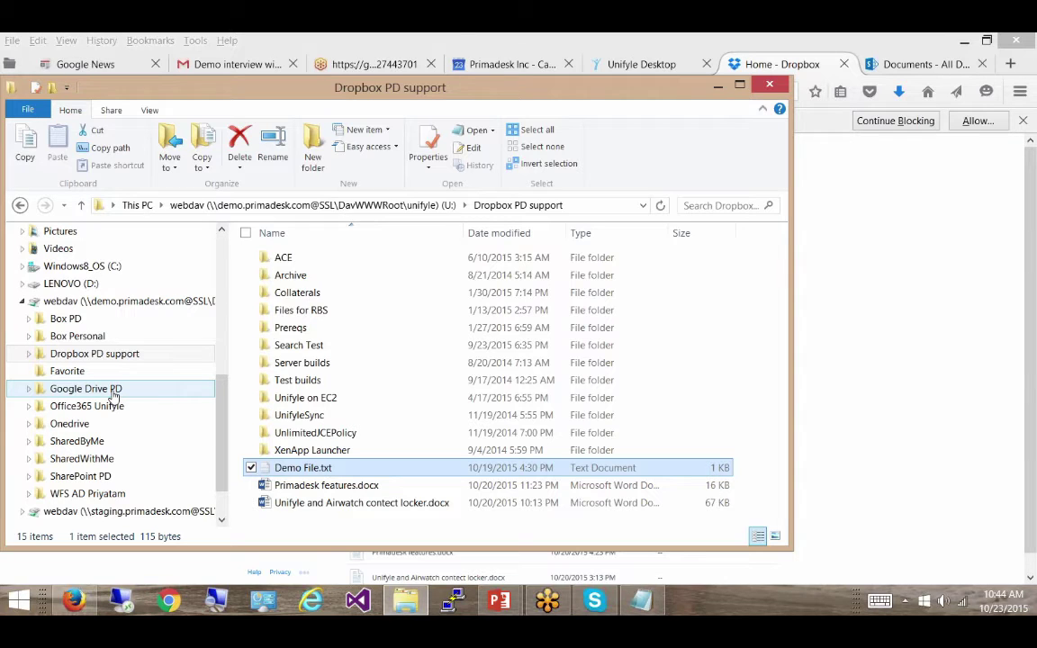
{"action": "mouse_move", "coordinate": [698, 609]}
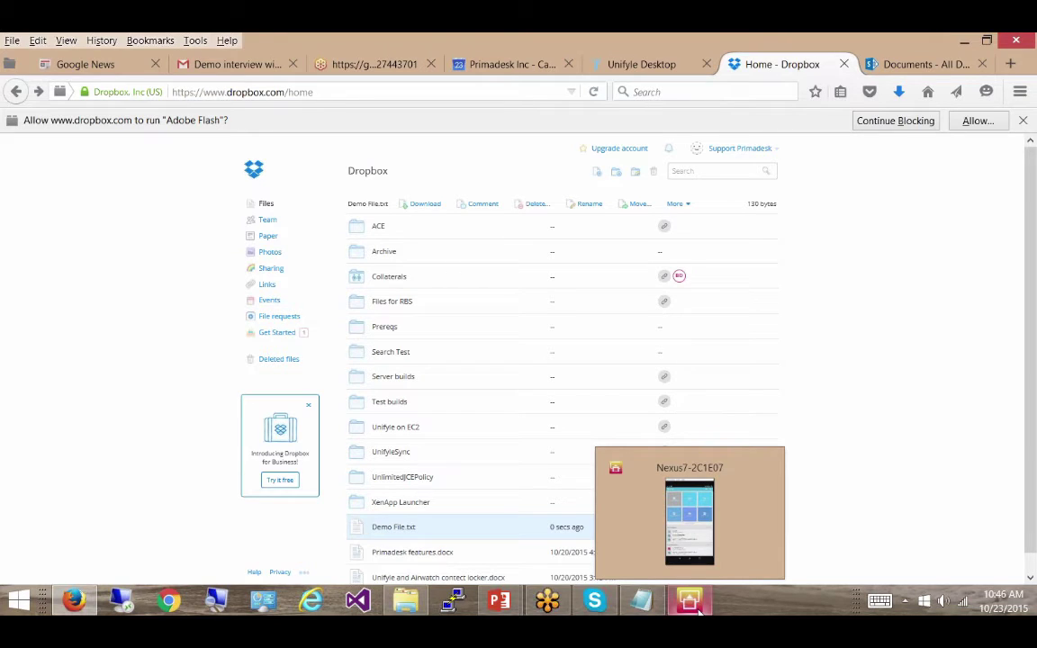
- Bring up the Nexus7 emulator and finish entering 'primadesk search' in the UnifYle app
{"action": "left_click", "coordinate": [699, 608]}
{"action": "left_click", "coordinate": [699, 608]}
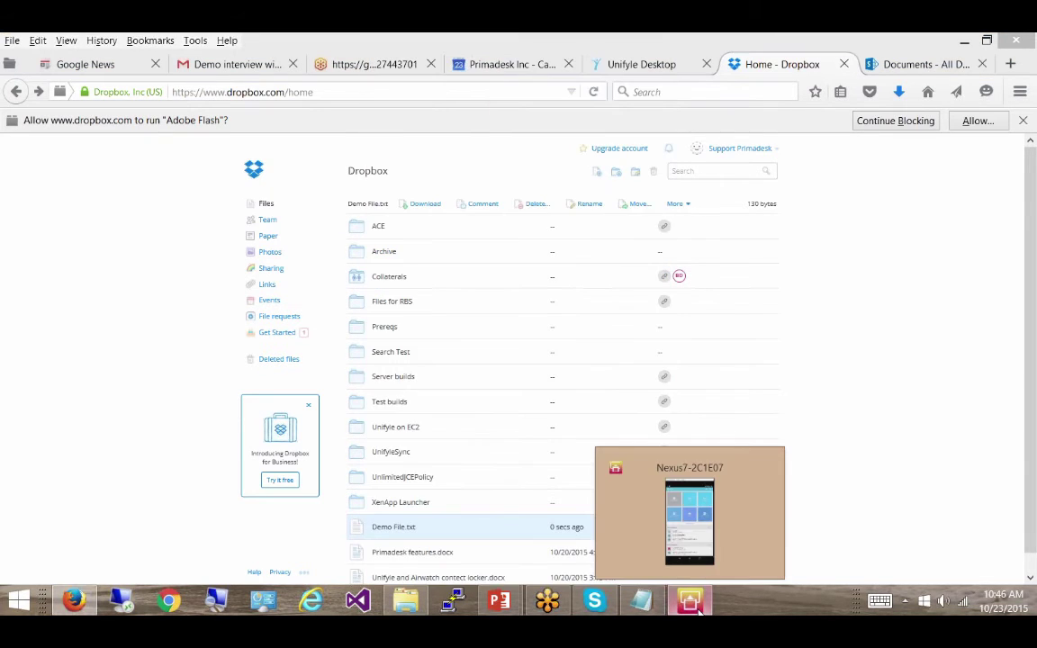
{"action": "left_click", "coordinate": [698, 608]}
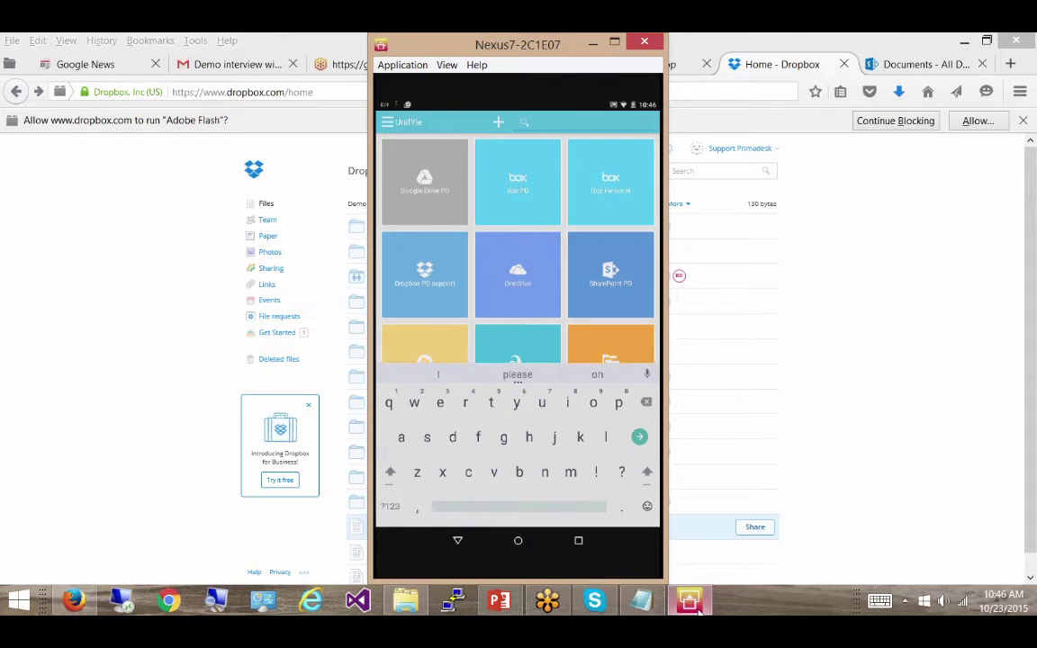
{"action": "type", "text": "a"}
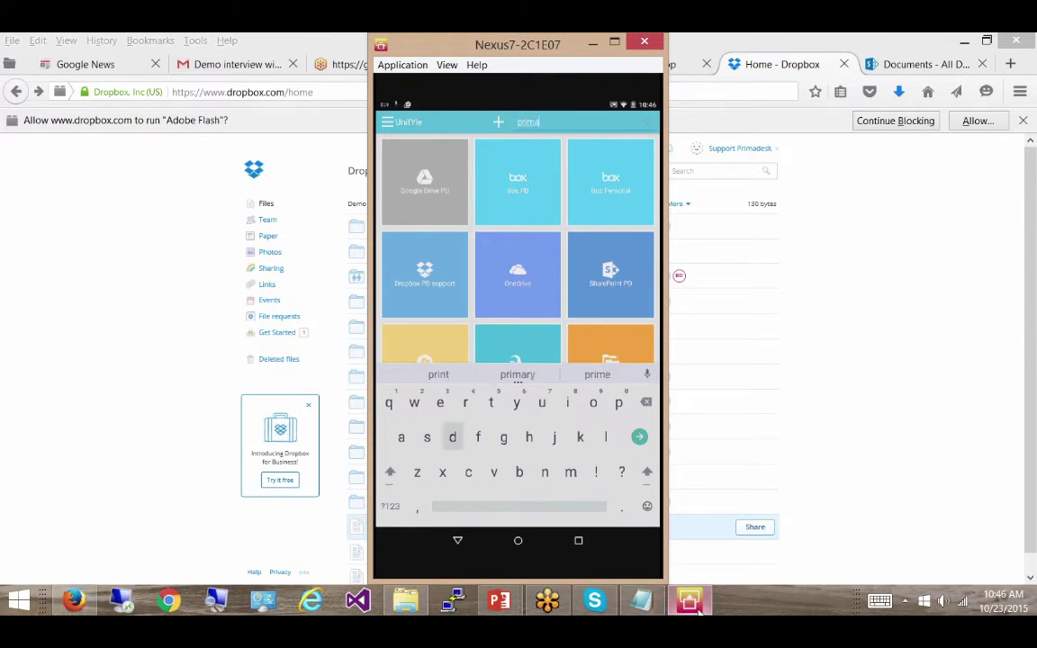
{"action": "type", "text": "desk search"}
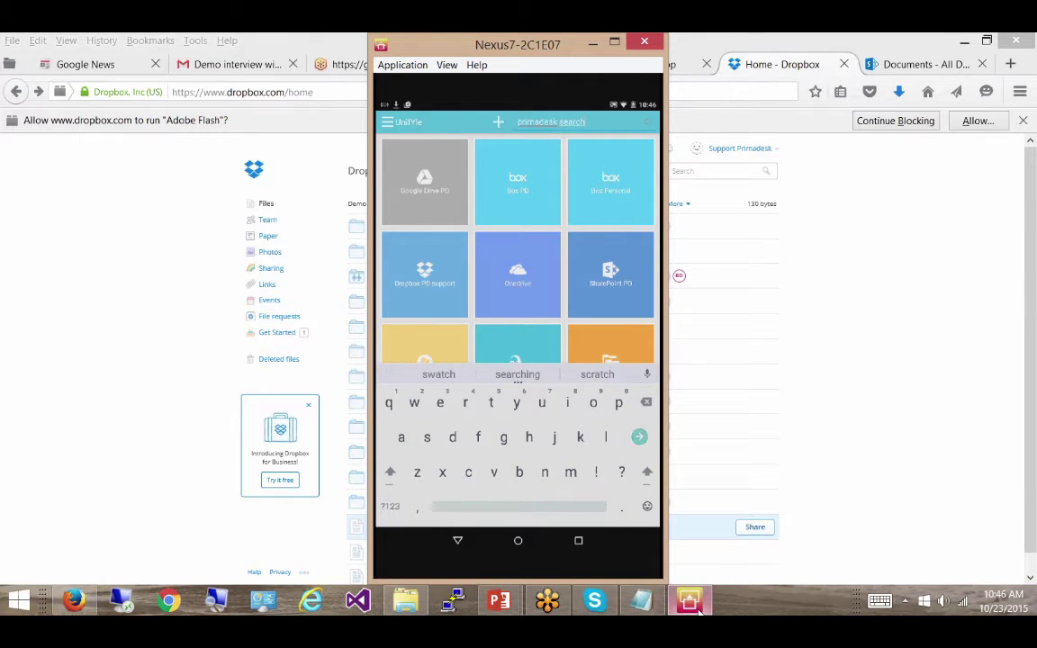
{"action": "key", "text": "Return"}
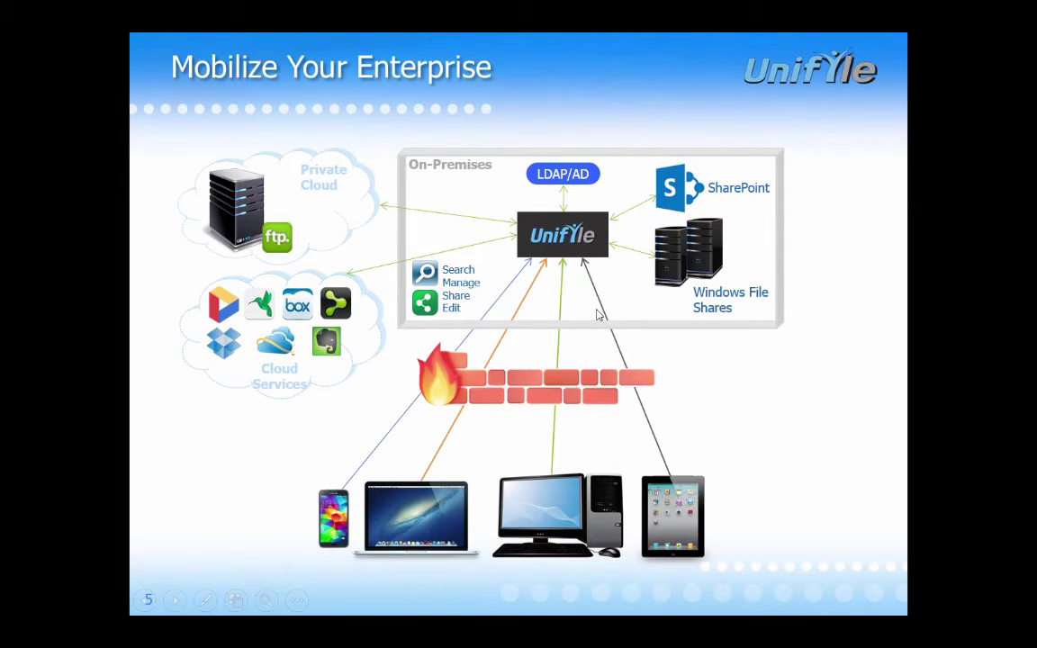
- End the PowerPoint slide show and bring File Explorer's This PC view forward
{"action": "right_click", "coordinate": [862, 343]}
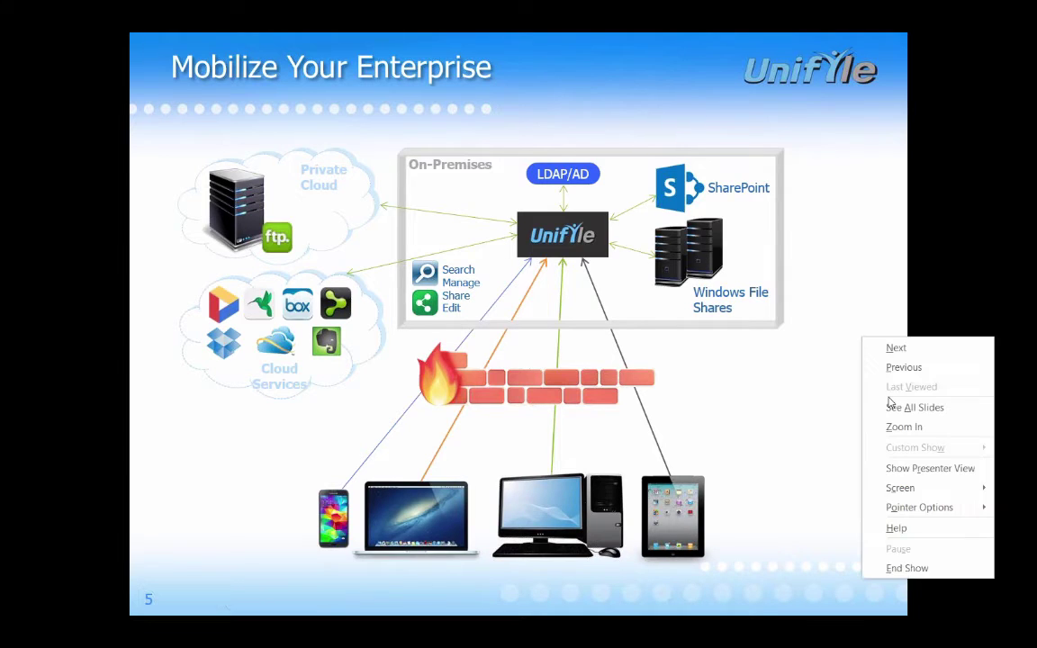
{"action": "left_click", "coordinate": [921, 565]}
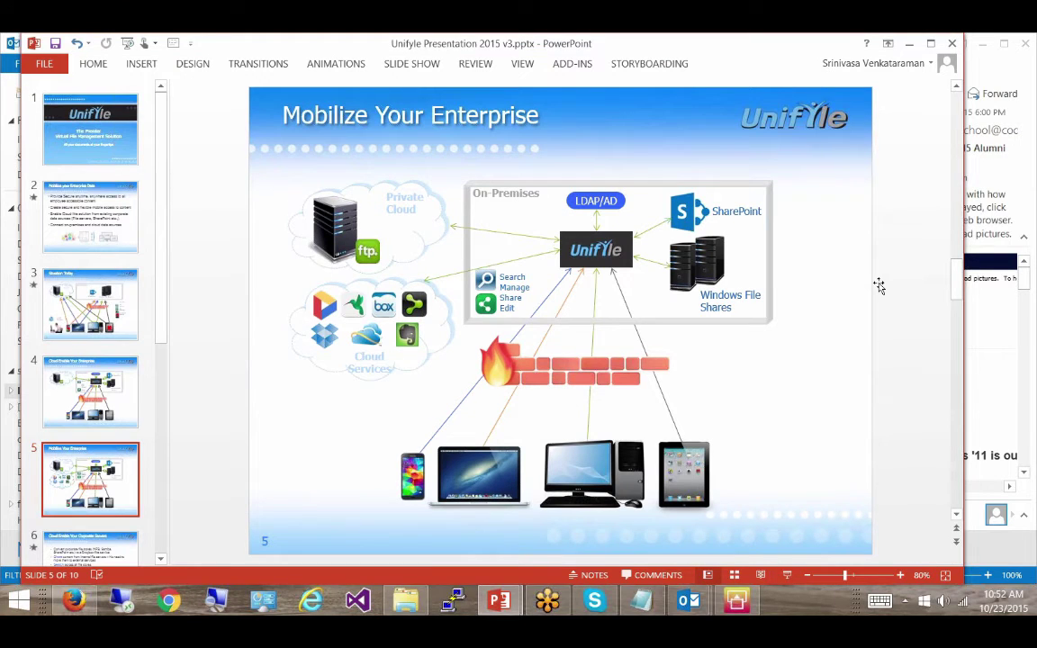
{"action": "left_click", "coordinate": [395, 607]}
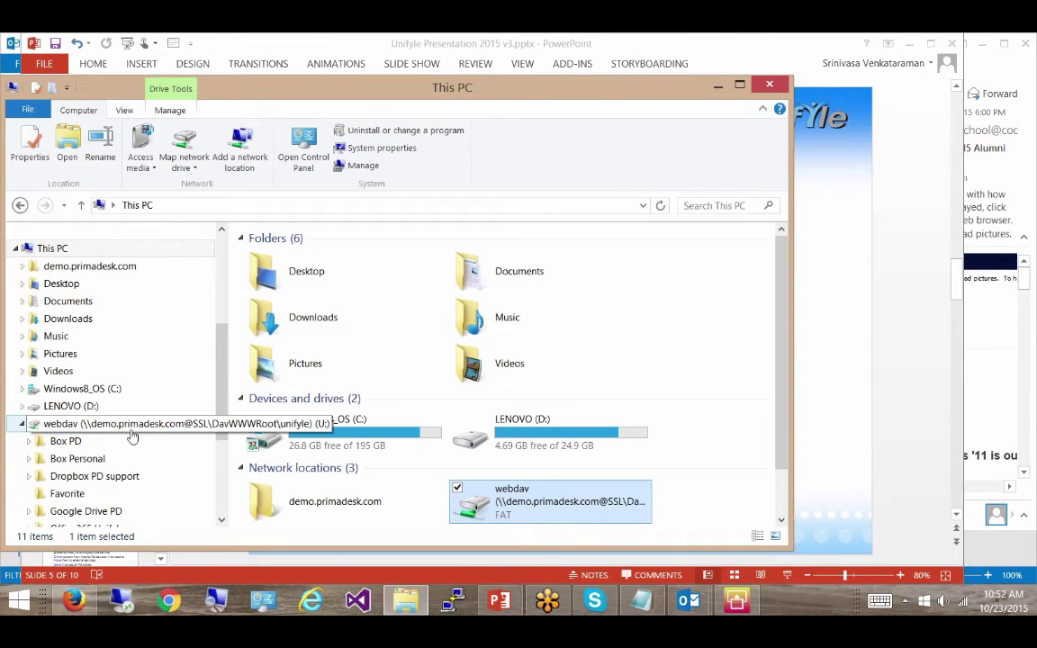
{"action": "left_click", "coordinate": [131, 424]}
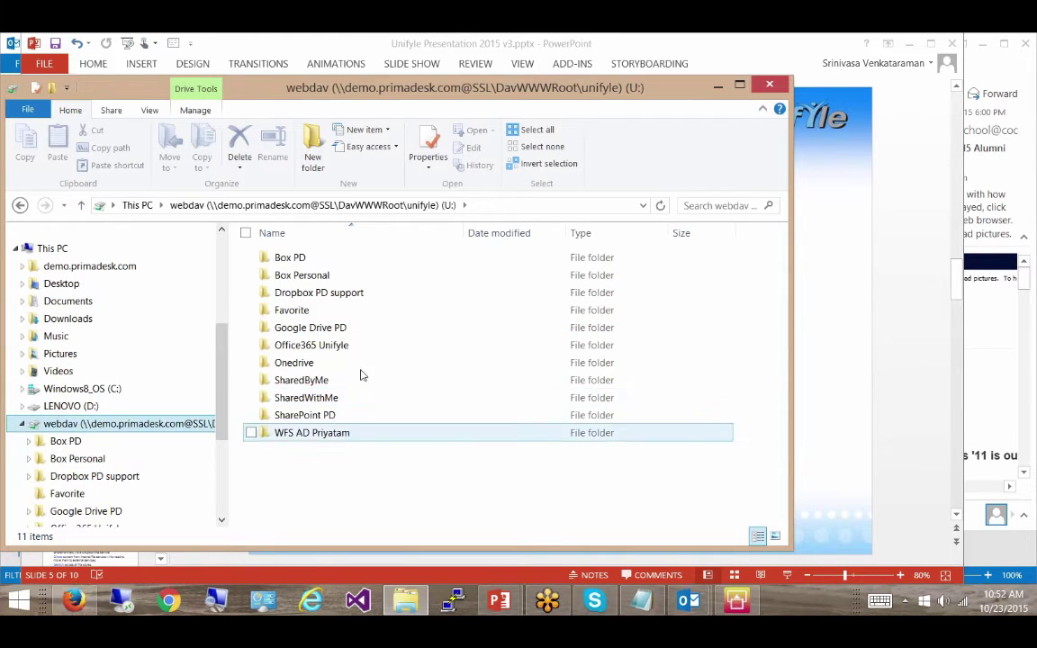
{"action": "left_click", "coordinate": [719, 90]}
{"action": "left_click", "coordinate": [909, 44]}
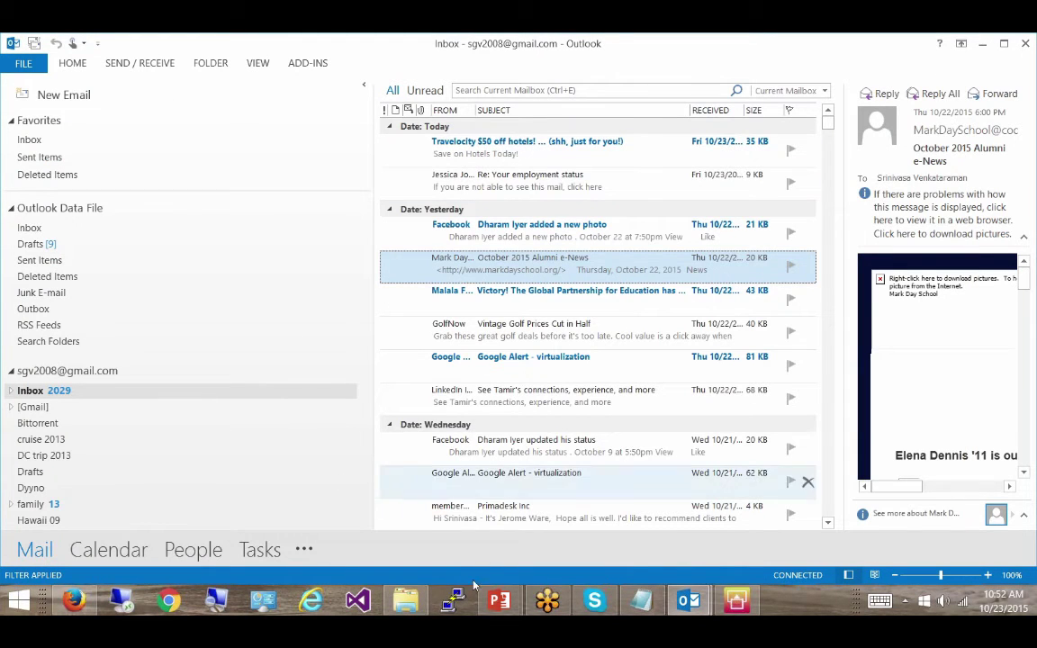
- Address the untitled draft to the suggested recipient, subject 'Document you request', and open Unifyle's Share File browser
{"action": "left_click", "coordinate": [689, 599]}
{"action": "left_click", "coordinate": [728, 537]}
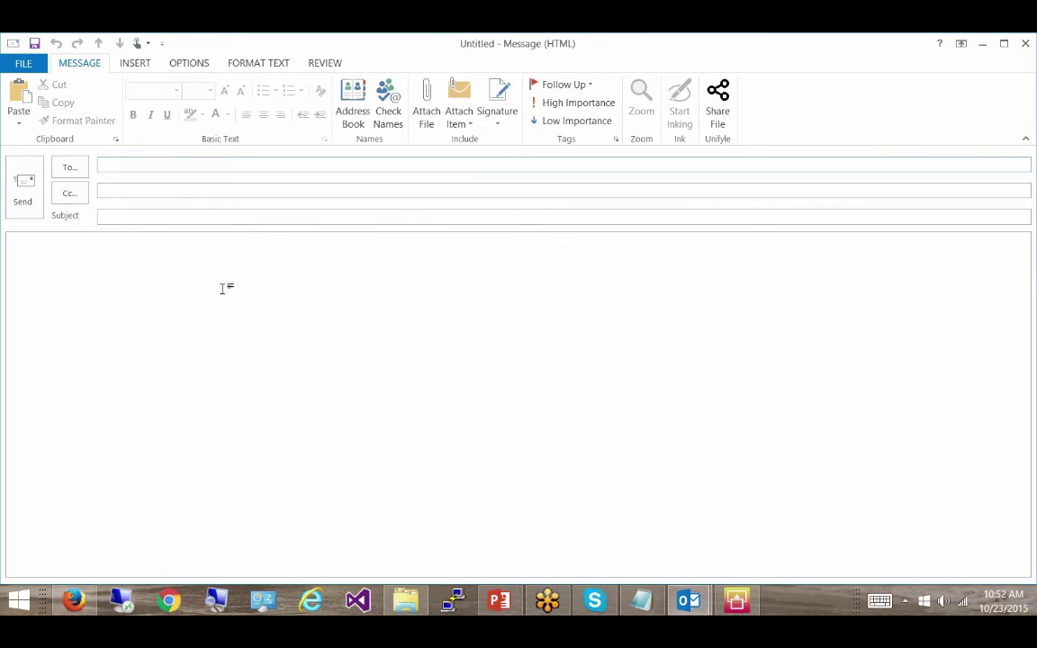
{"action": "type", "text": "ve"}
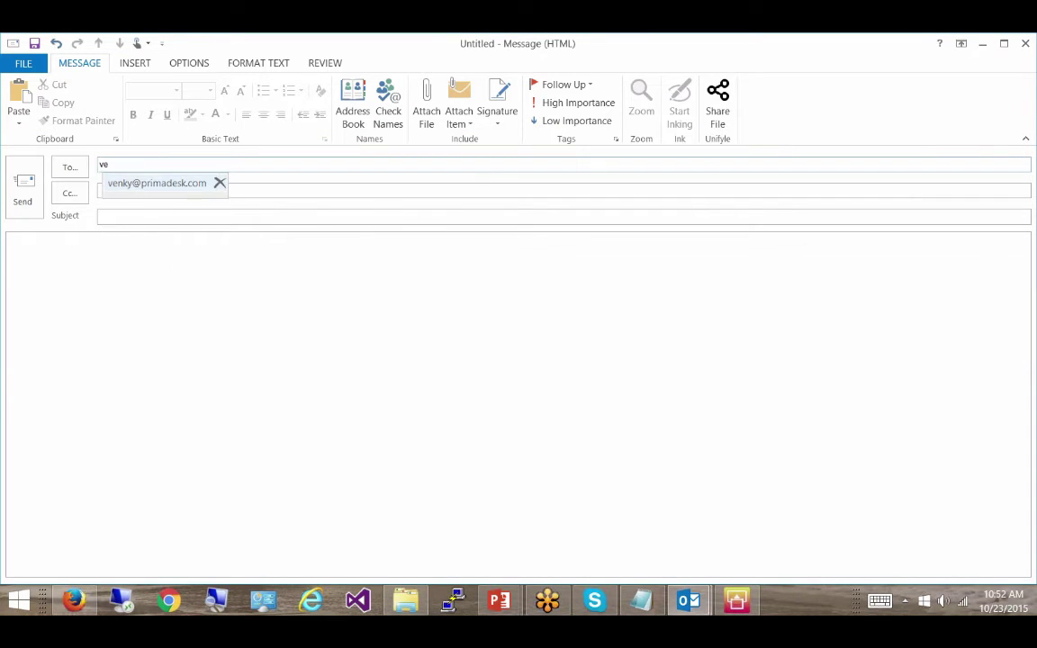
{"action": "left_click", "coordinate": [157, 182]}
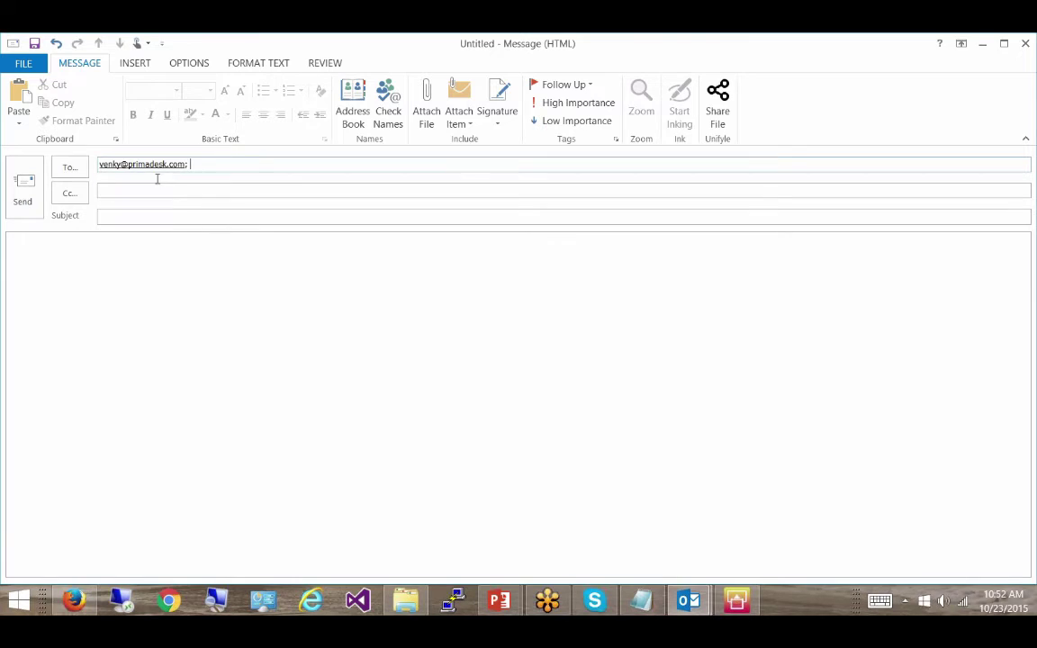
{"action": "left_click", "coordinate": [159, 217]}
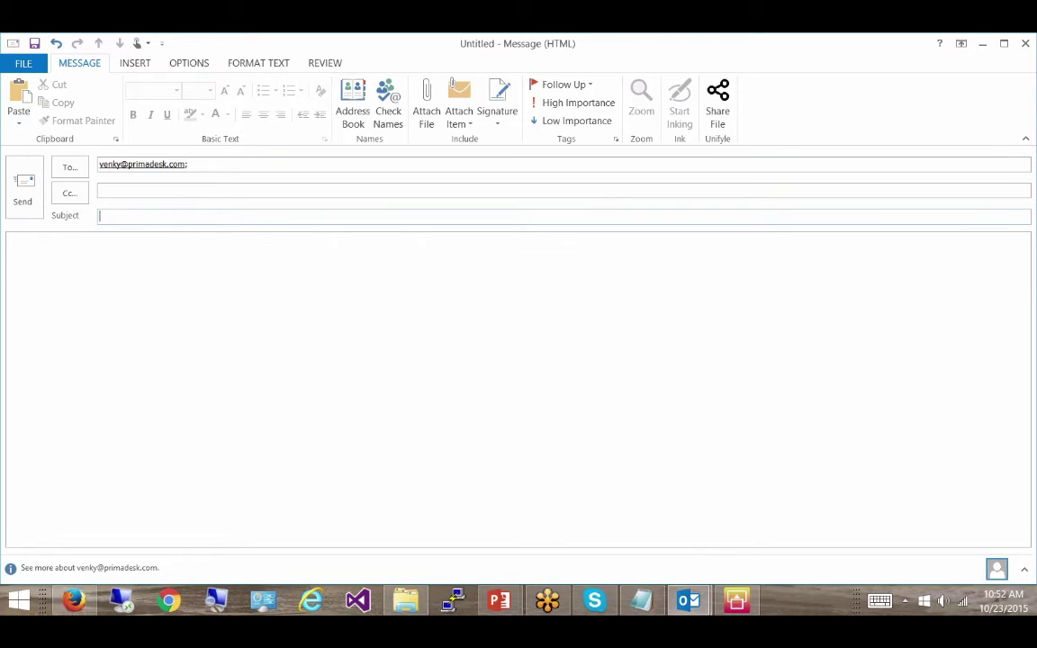
{"action": "type", "text": "A"}
{"action": "key", "text": "BackSpace"}
{"action": "type", "text": "Document you request"}
{"action": "left_click", "coordinate": [724, 113]}
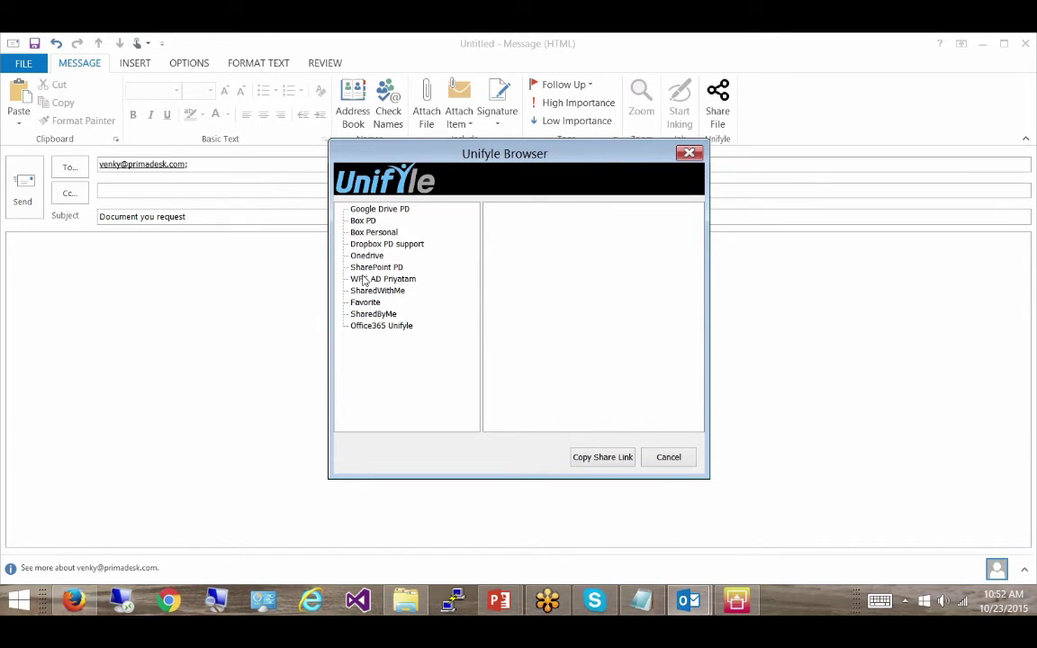
- Copy a share link for Unifyle and Airwatch contect locker.docx from WFS AD > Test for Citrix
{"action": "left_click", "coordinate": [364, 280]}
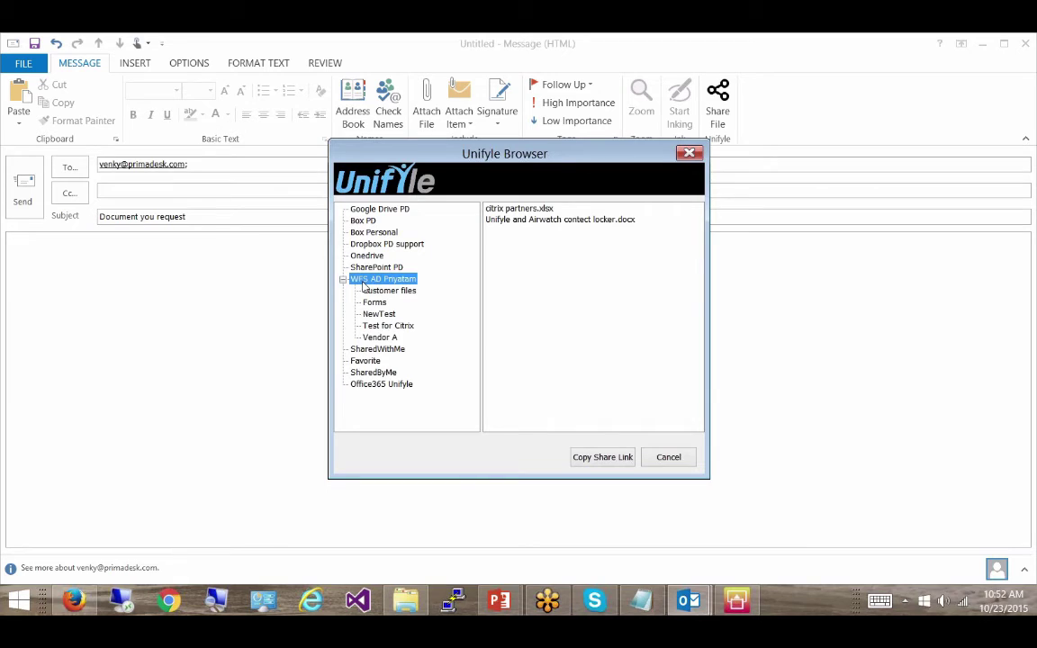
{"action": "left_click", "coordinate": [386, 327]}
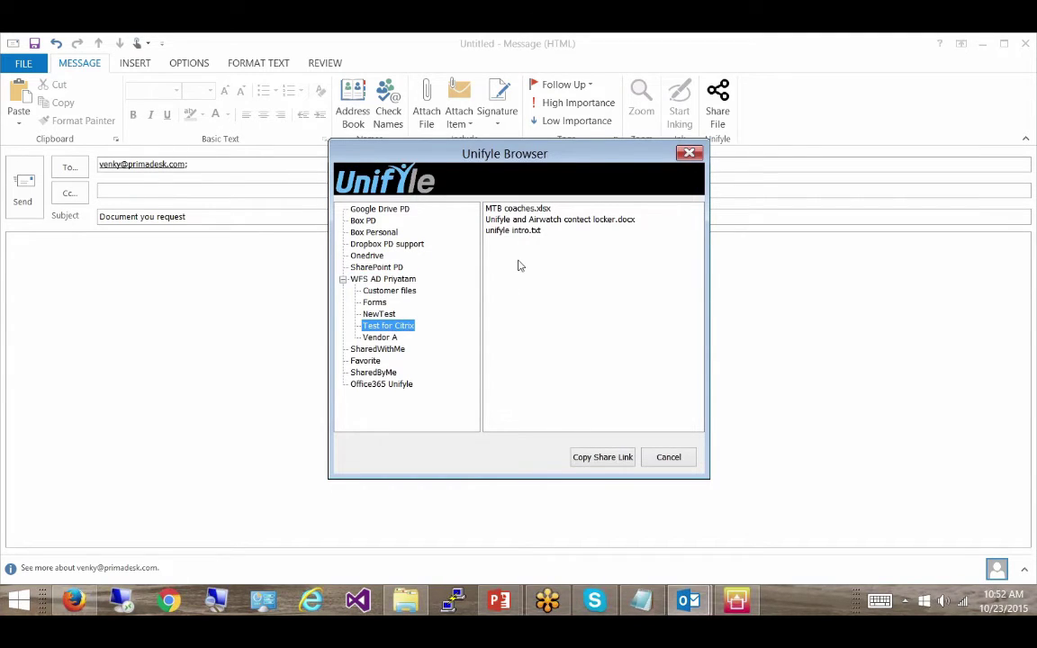
{"action": "left_click", "coordinate": [521, 220]}
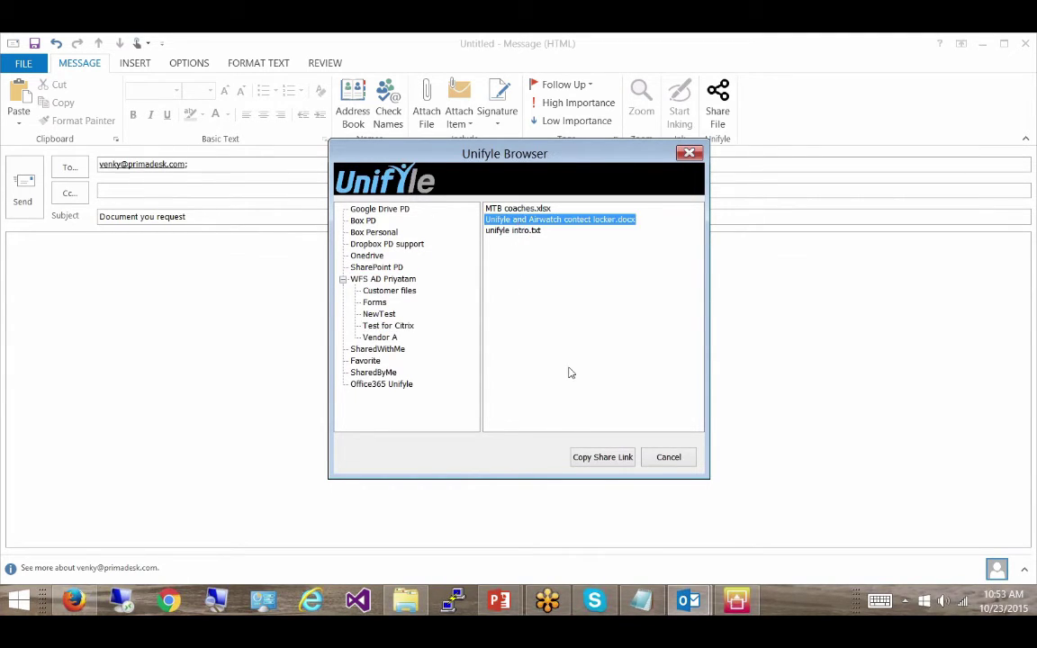
{"action": "left_click", "coordinate": [583, 458]}
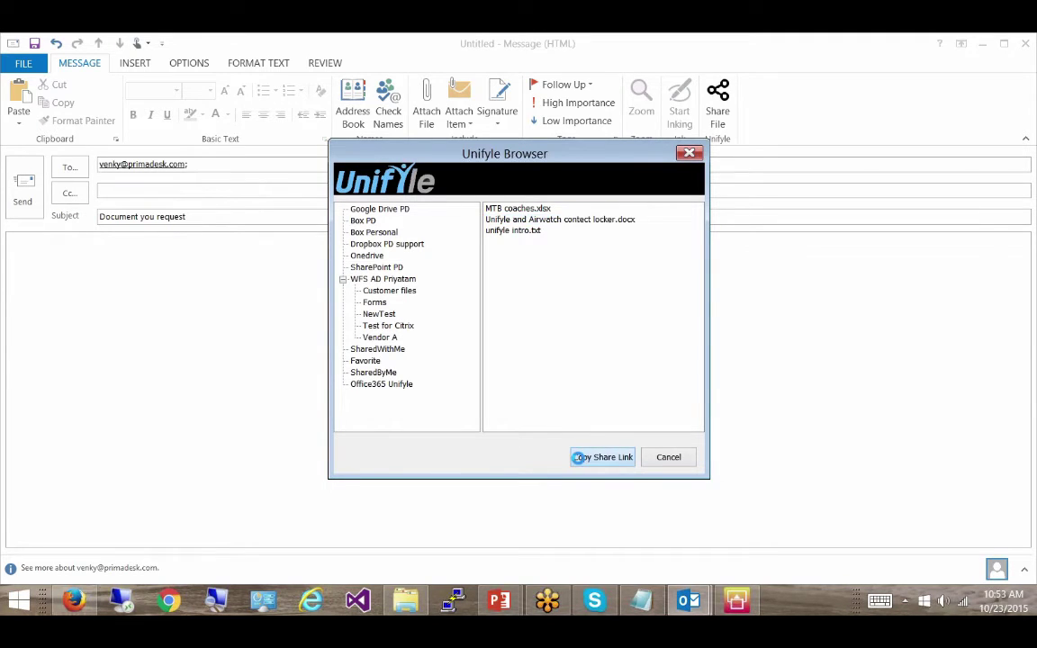
{"action": "left_click", "coordinate": [652, 378]}
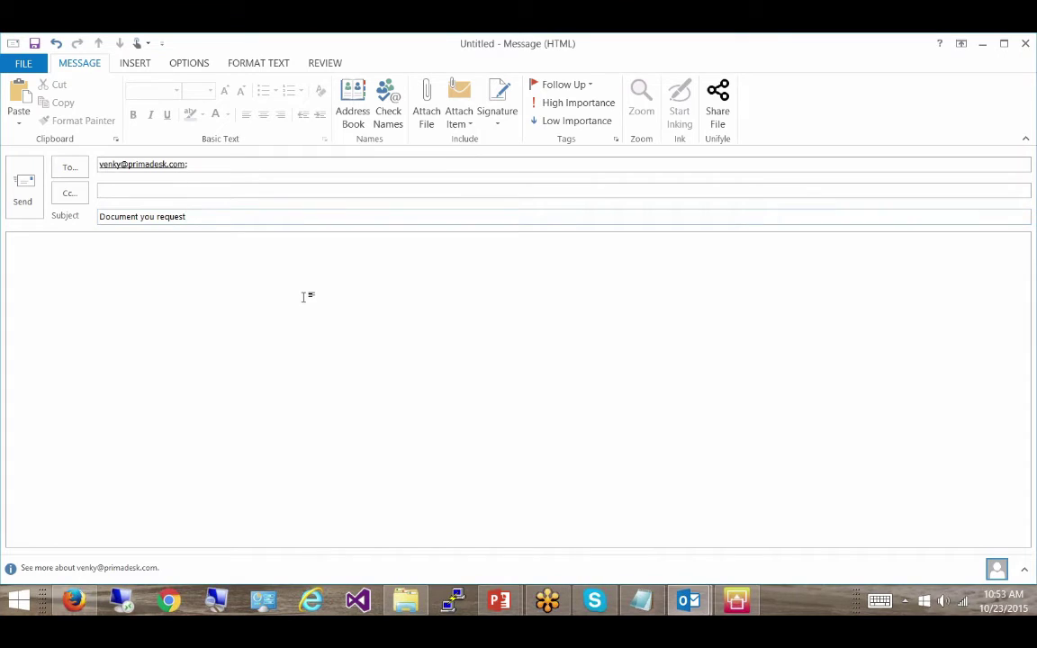
- Paste the share link into the message body as a clickable hyperlink
{"action": "left_click", "coordinate": [303, 300]}
{"action": "key", "text": "ctrl+v"}
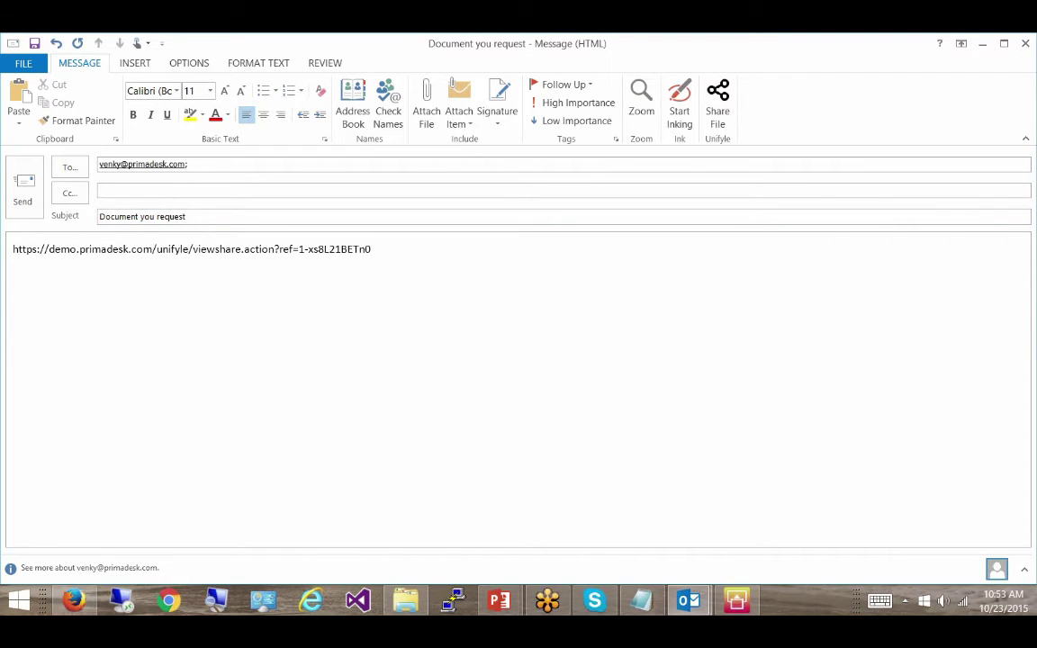
{"action": "key", "text": "Return"}
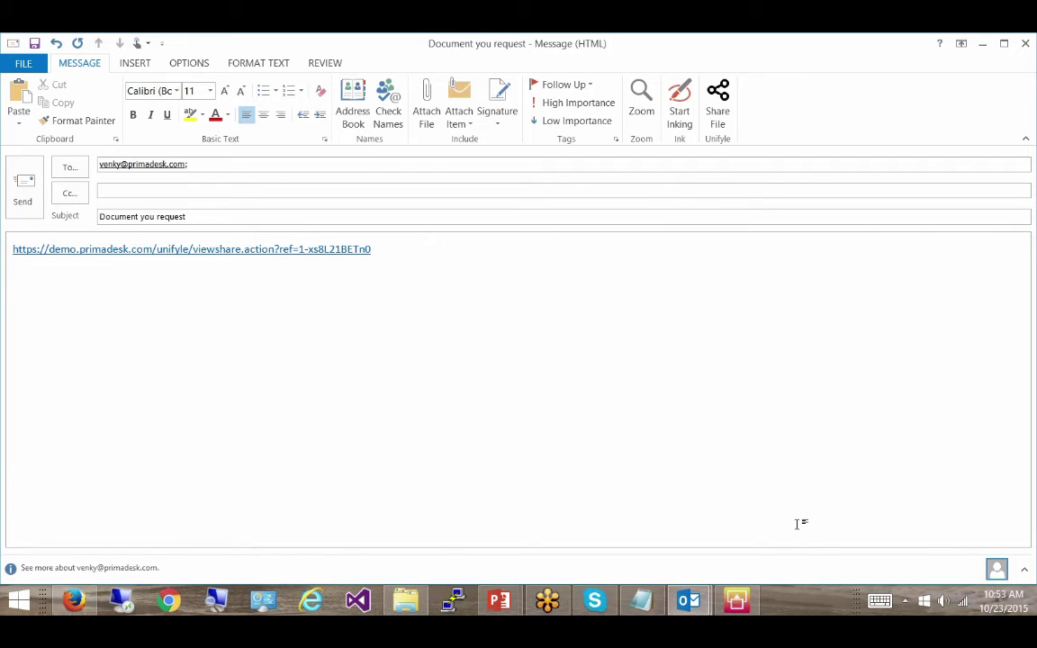
- Close the Outlook draft and bring up the Nexus4 emulator's Unifyle login screen, then minimize it
{"action": "left_click", "coordinate": [736, 600]}
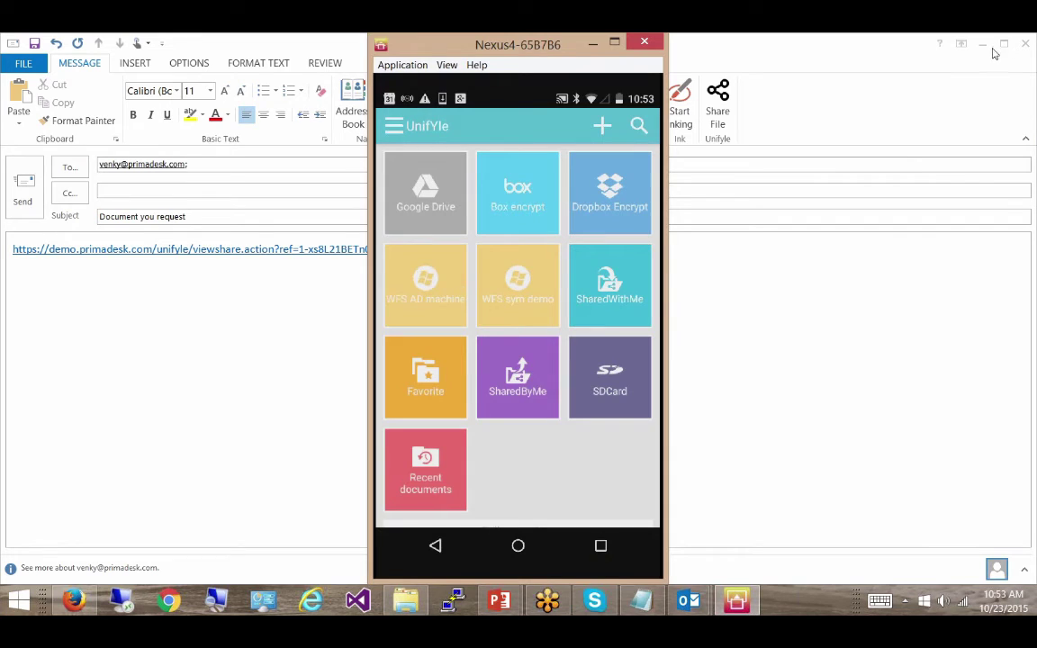
{"action": "left_click", "coordinate": [1025, 44]}
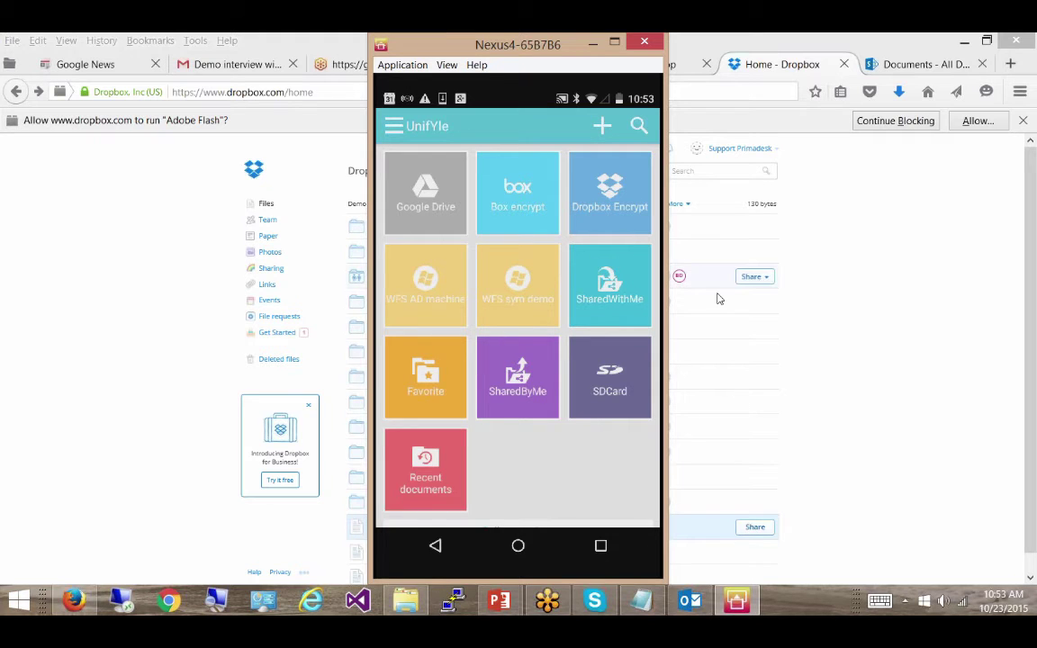
{"action": "mouse_move", "coordinate": [734, 347]}
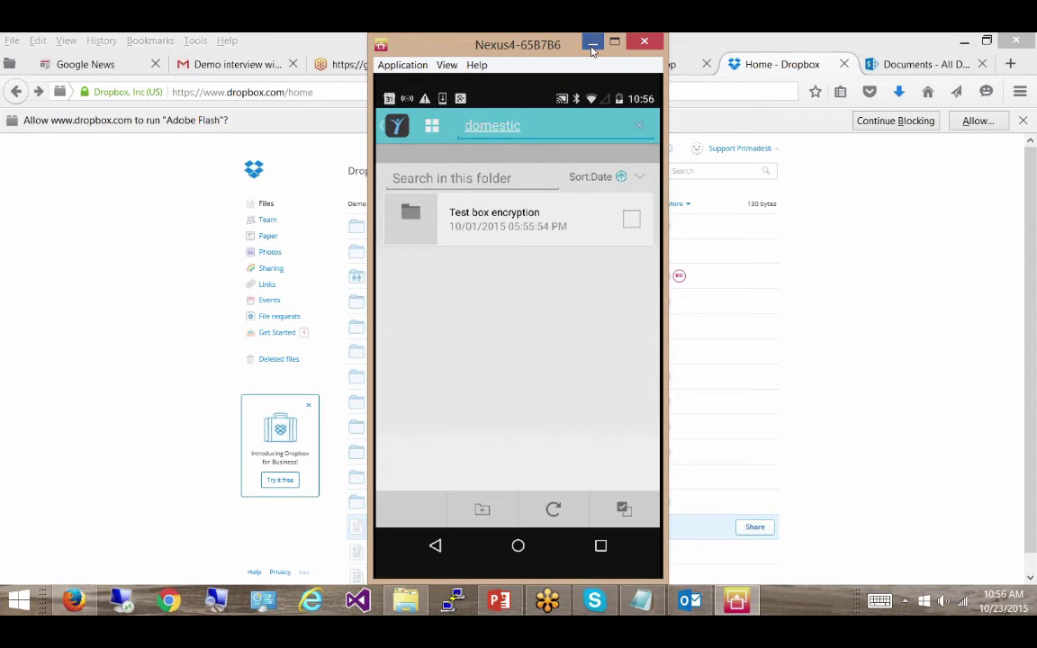
{"action": "left_click", "coordinate": [591, 43]}
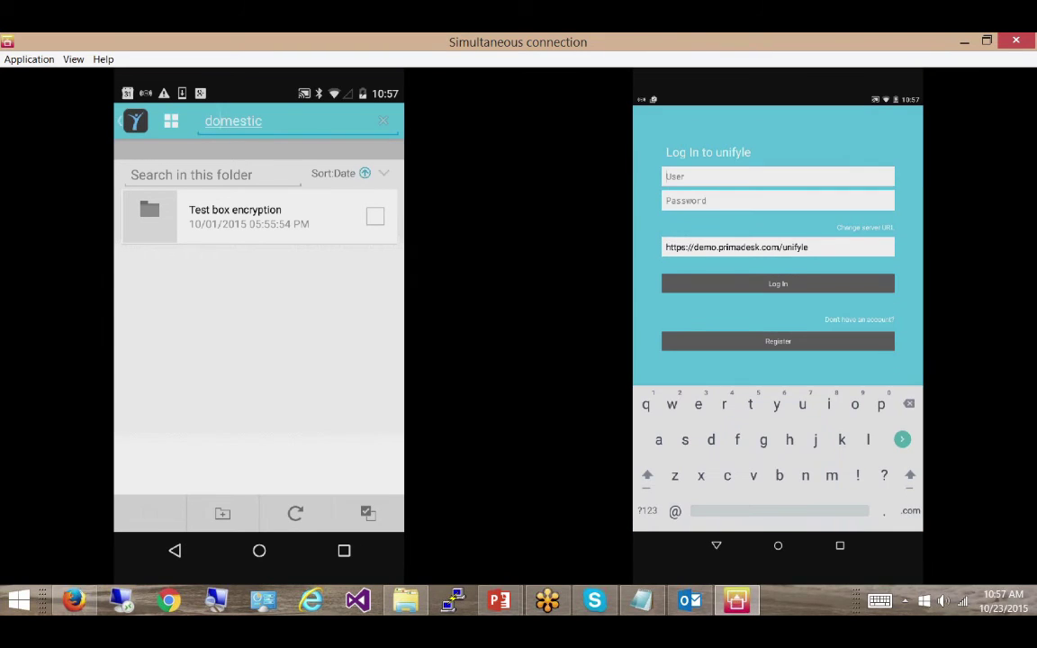
- Log in to Unifyle on the second device with the user's e-mail and password, then hide the emulators
{"action": "key", "text": "Tab"}
{"action": "type", "text": "***n"}
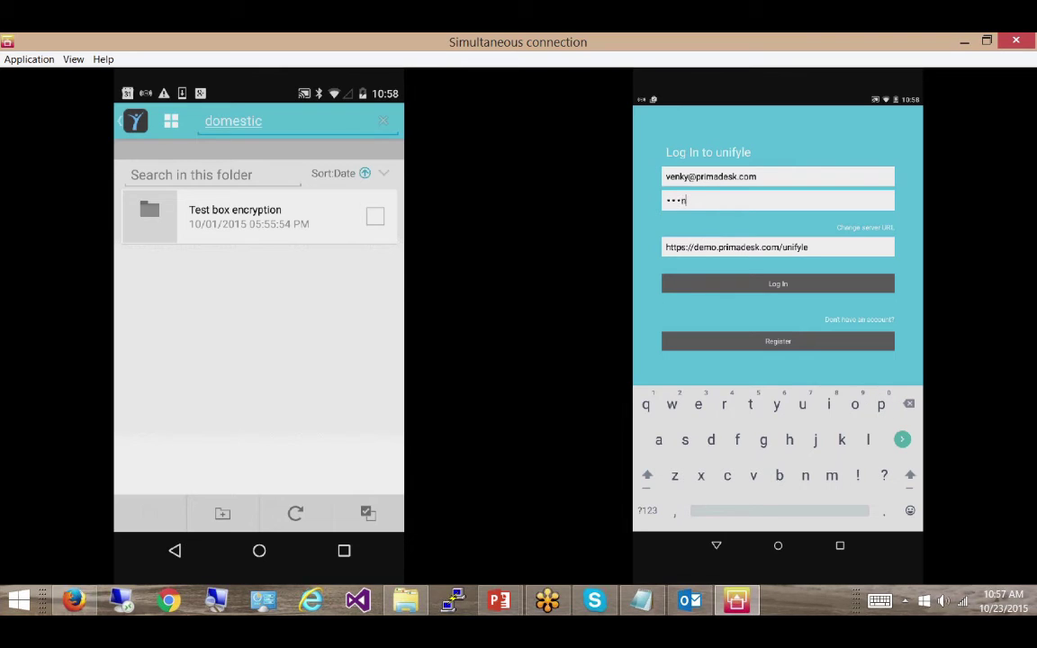
{"action": "type", "text": "***e*$"}
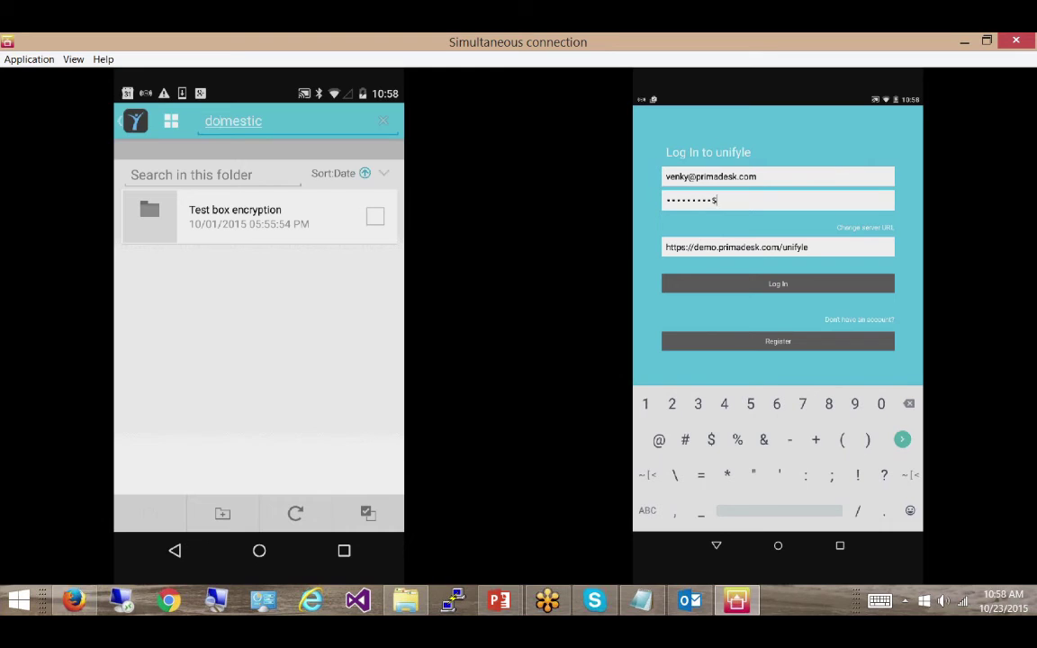
{"action": "key", "text": "Return"}
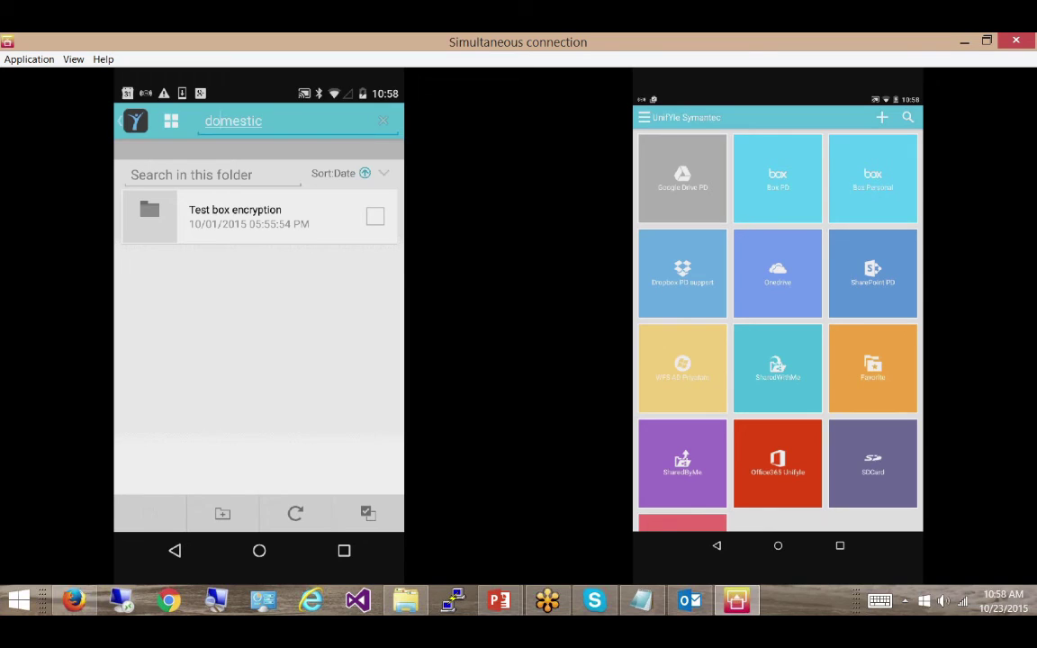
{"action": "left_click", "coordinate": [963, 42]}
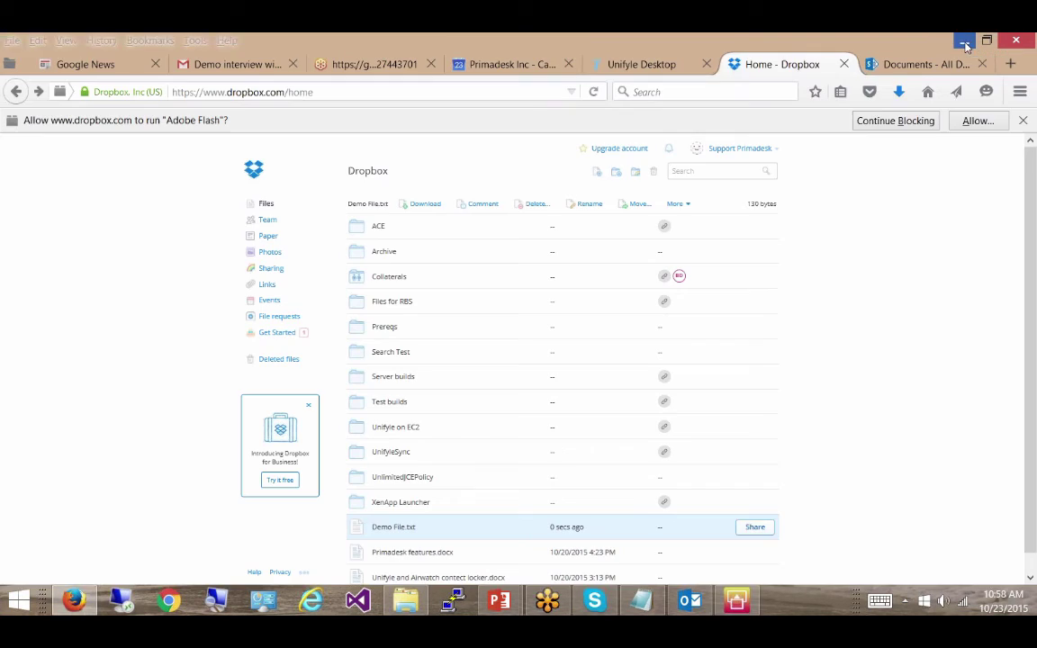